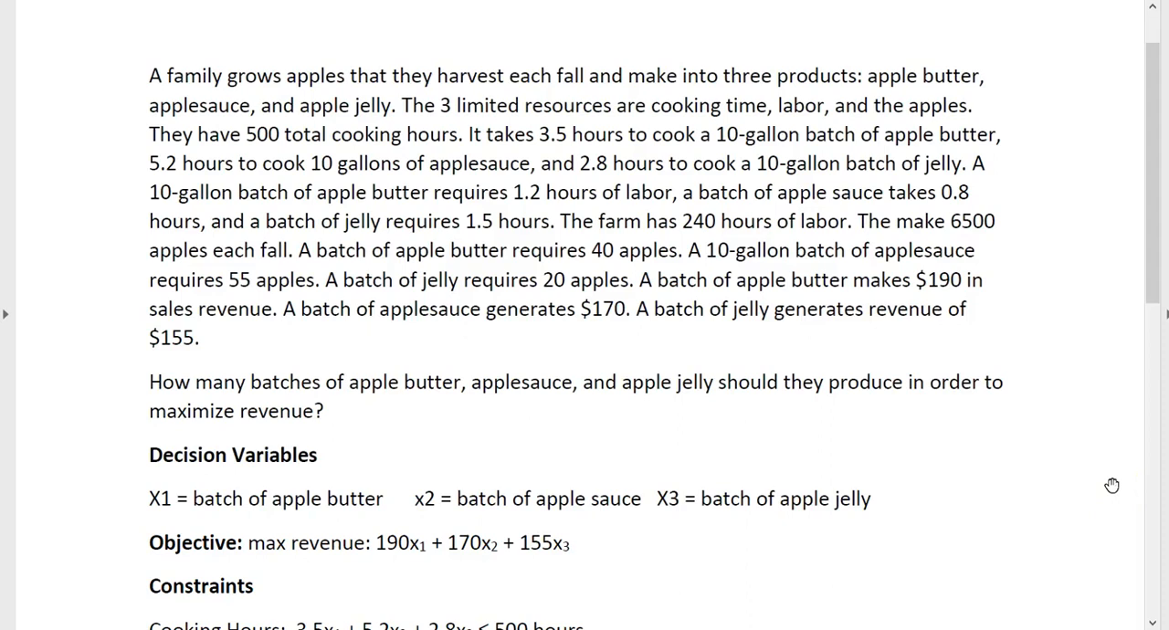
Read through the apple products problem, including its decision variables, revenue objective and resource constraints
scroll(1032, 473, "down", 1)
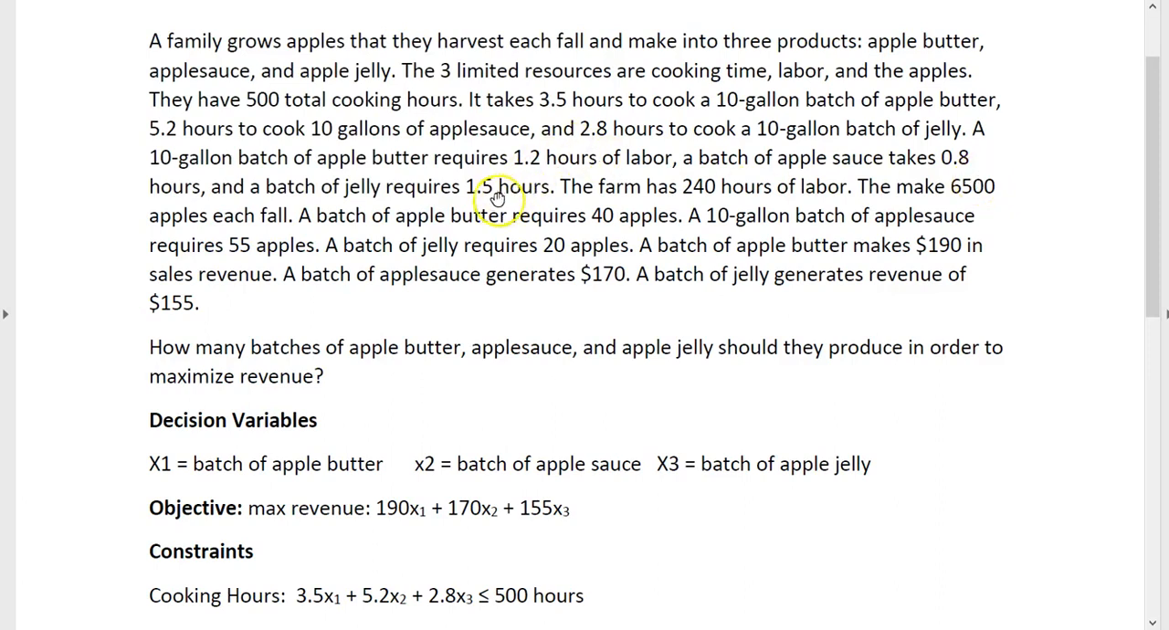
scroll(801, 442, "down", 1)
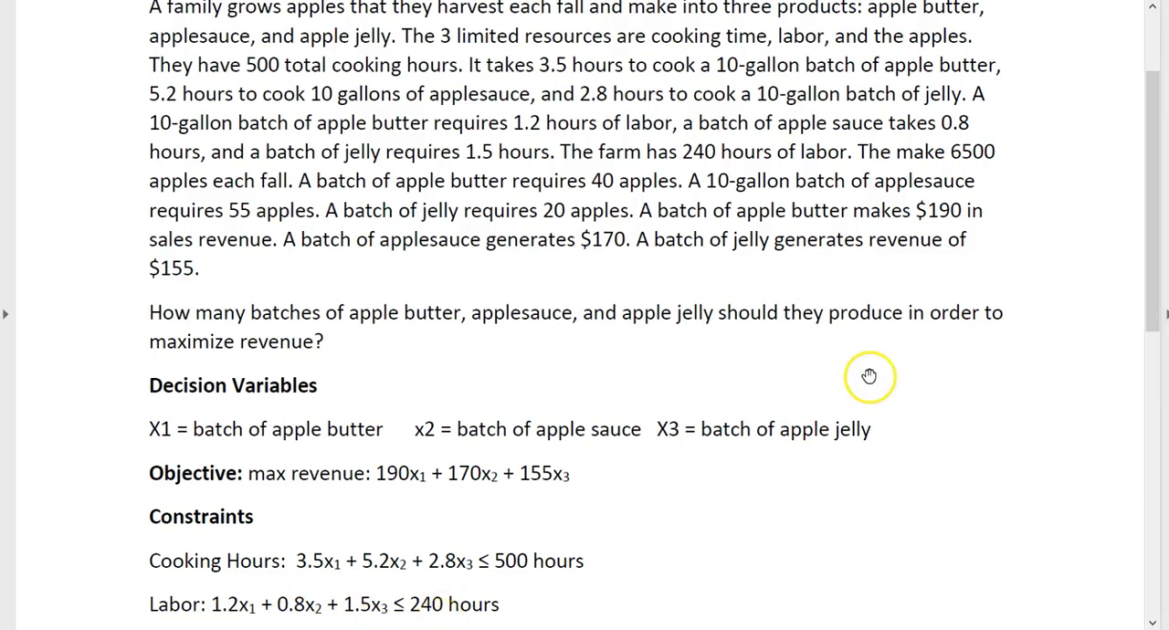
scroll(954, 400, "down", 1)
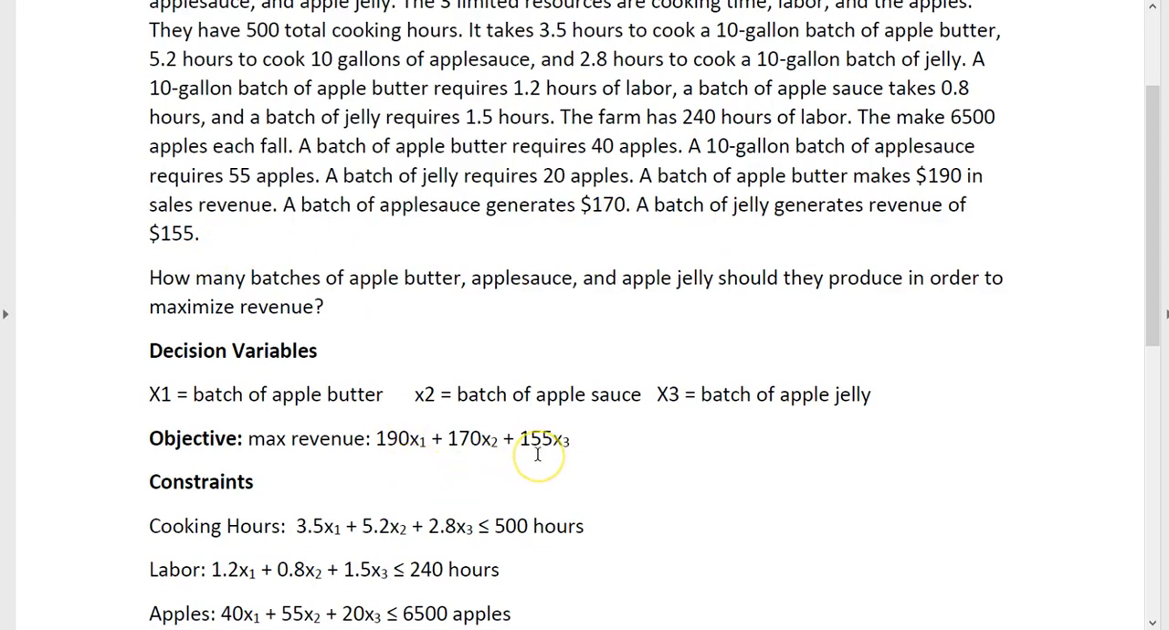
scroll(822, 374, "down", 2)
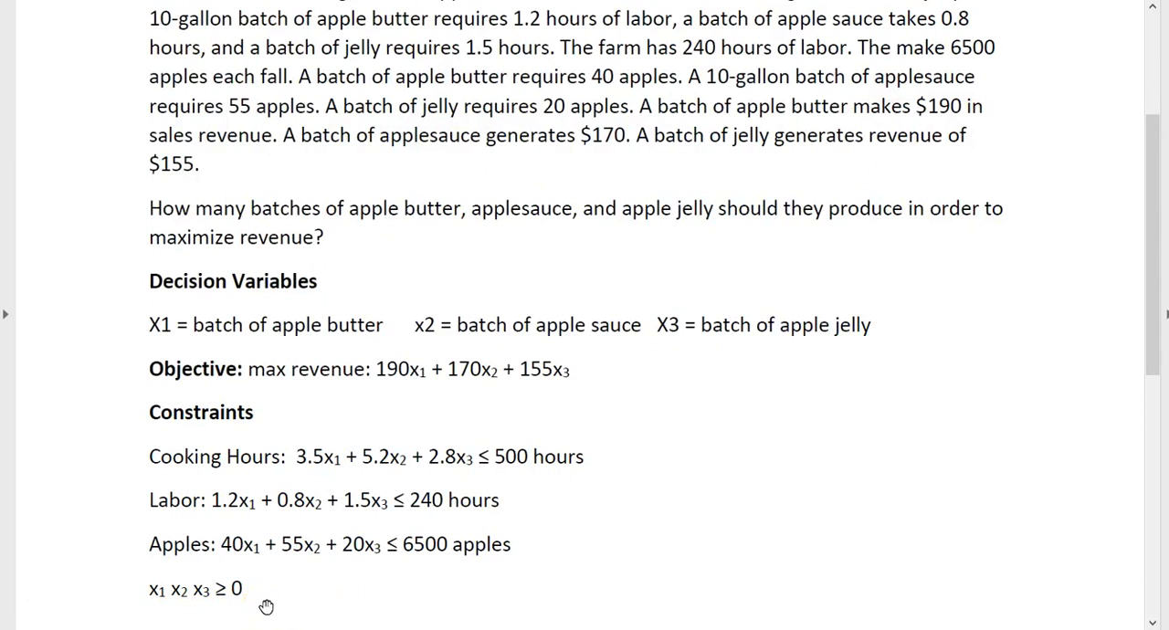
Switch to the Excel workbook and enter the revenue formula =190*B9+170*B10+155*B11 in cell B13
left_click(288, 629)
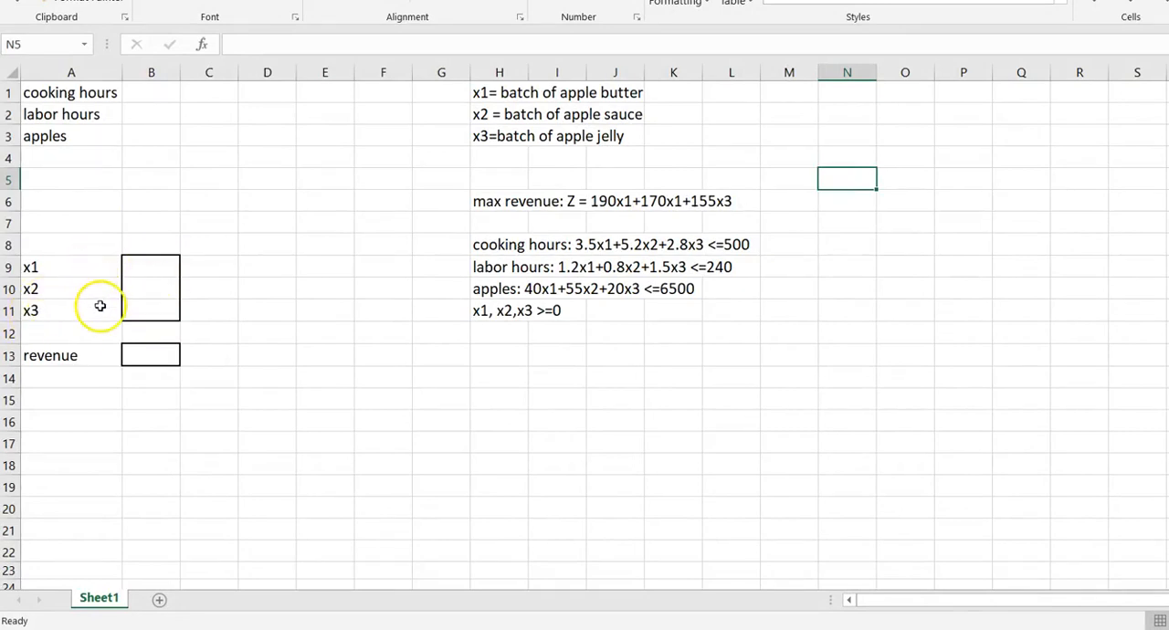
left_click(170, 352)
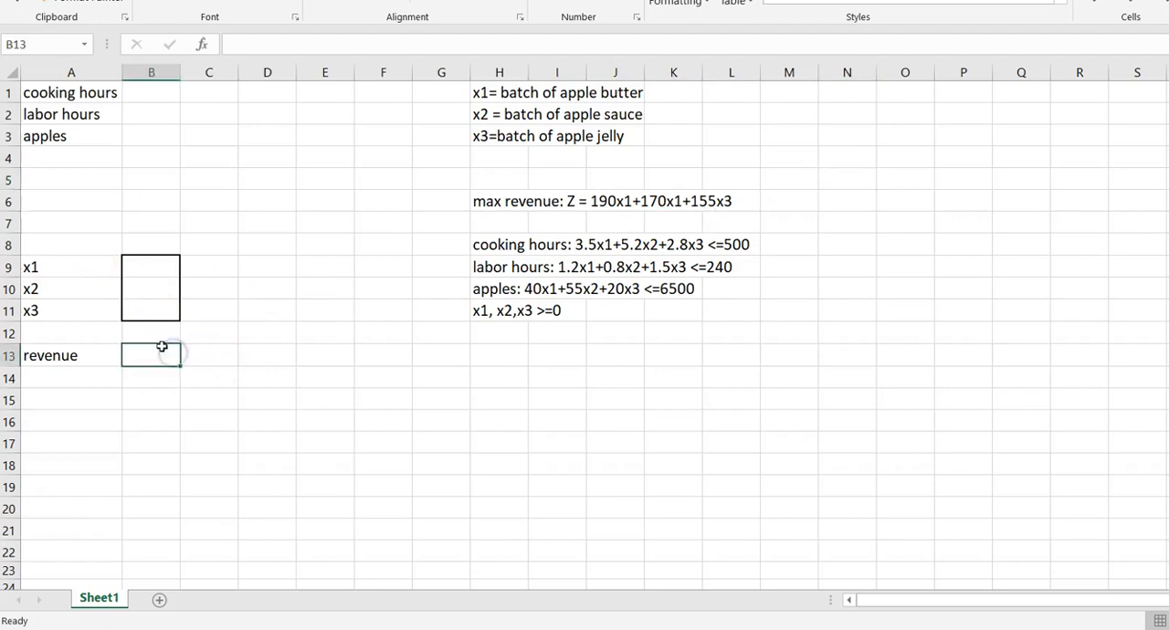
type("=")
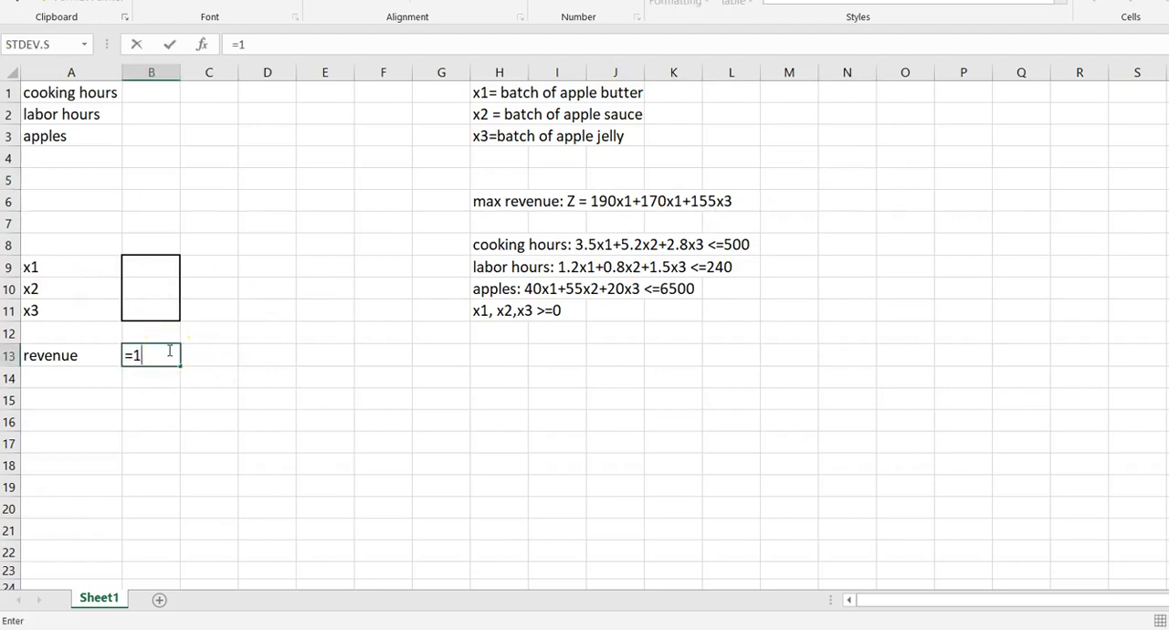
type("190*")
left_click(140, 269)
type("+170*")
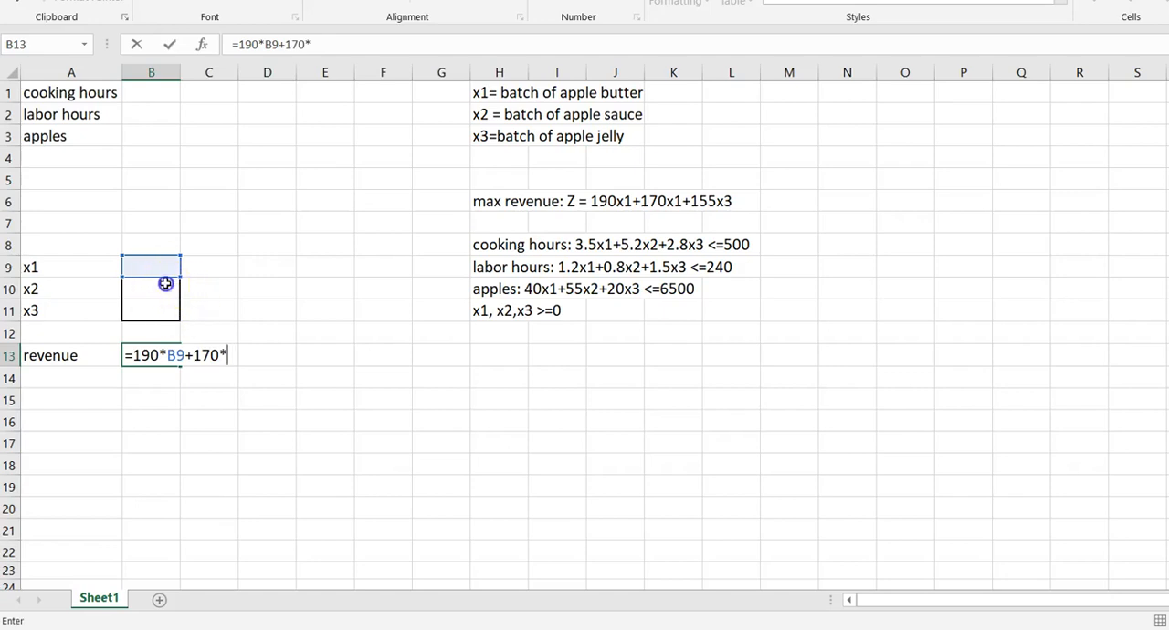
left_click(161, 283)
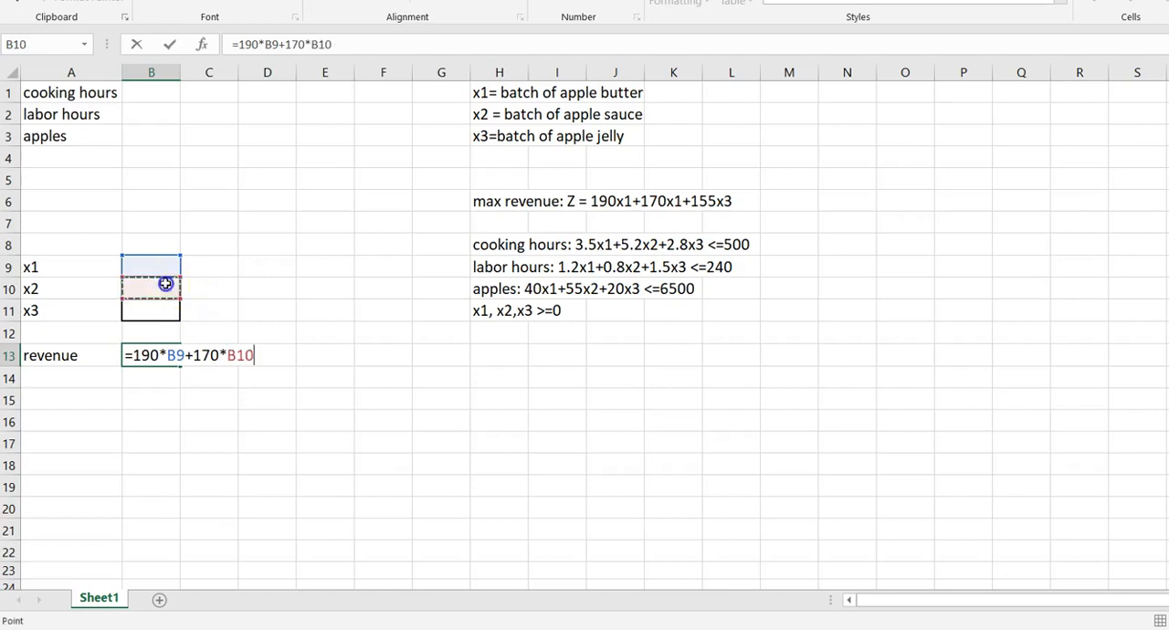
type("+155*")
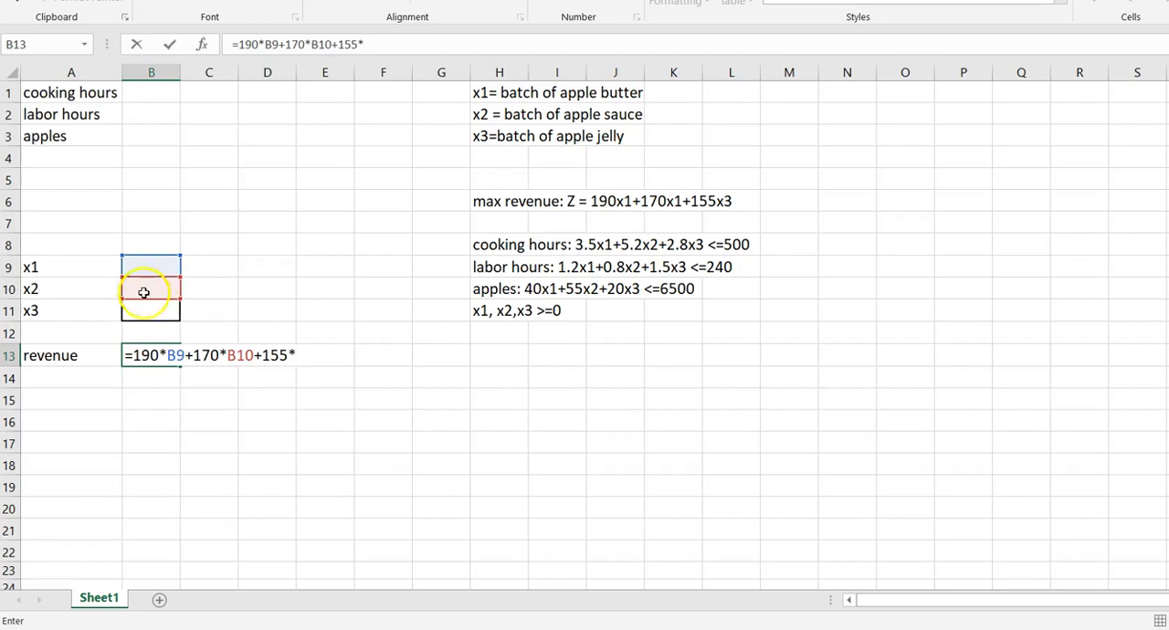
left_click(150, 309)
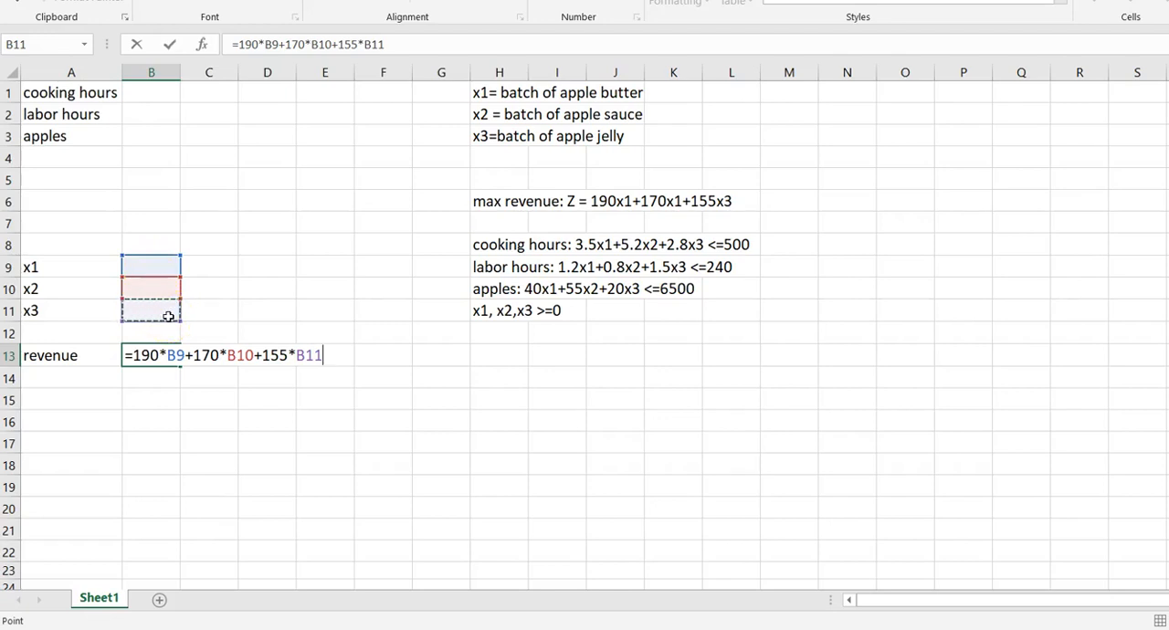
key("Return")
Enter the cooking hours formula =3.5*B9+5.2*B10+2.8*B11 in cell B1
left_click(163, 89)
type("=")
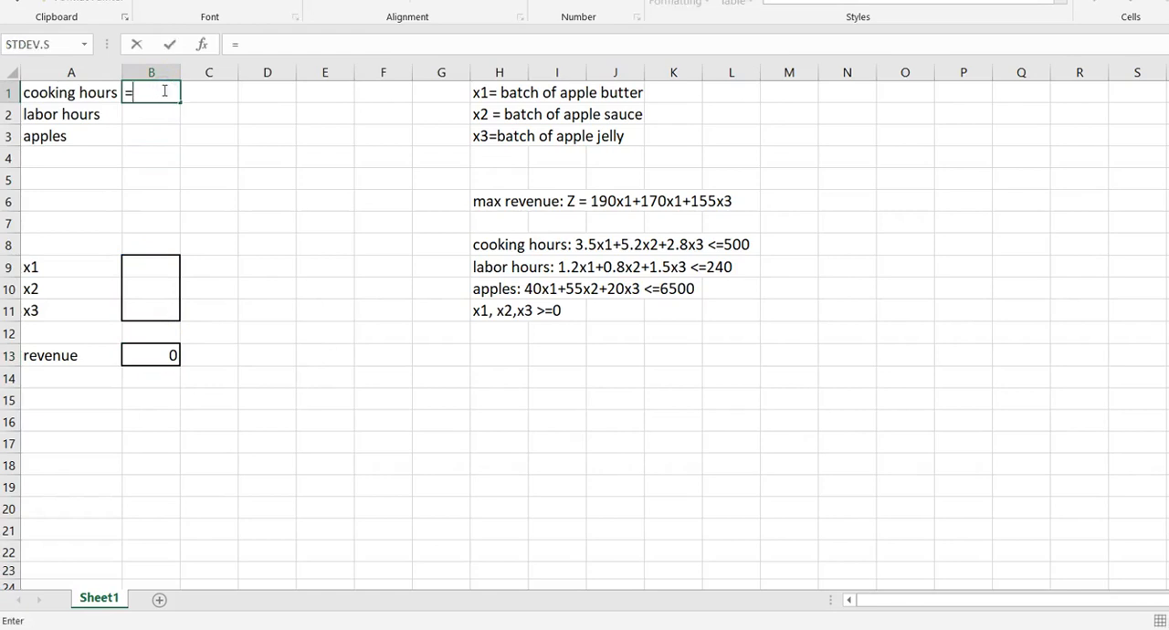
type("3.5*")
left_click(169, 260)
type("+")
left_click(170, 269)
type("5.2*")
left_click(139, 285)
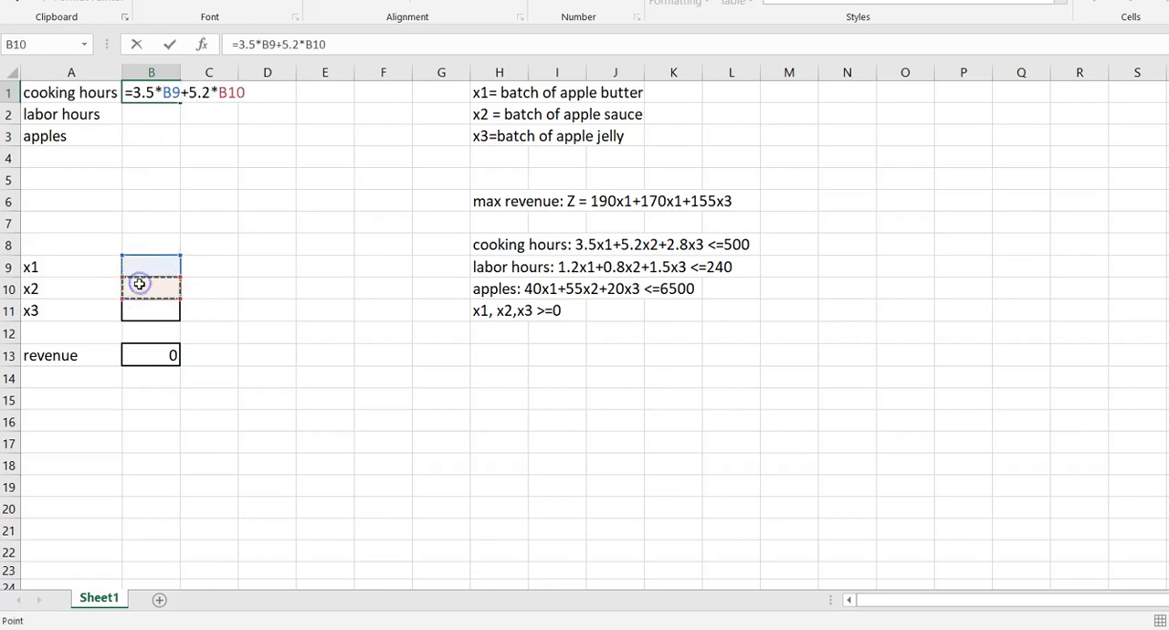
type("+2.8*")
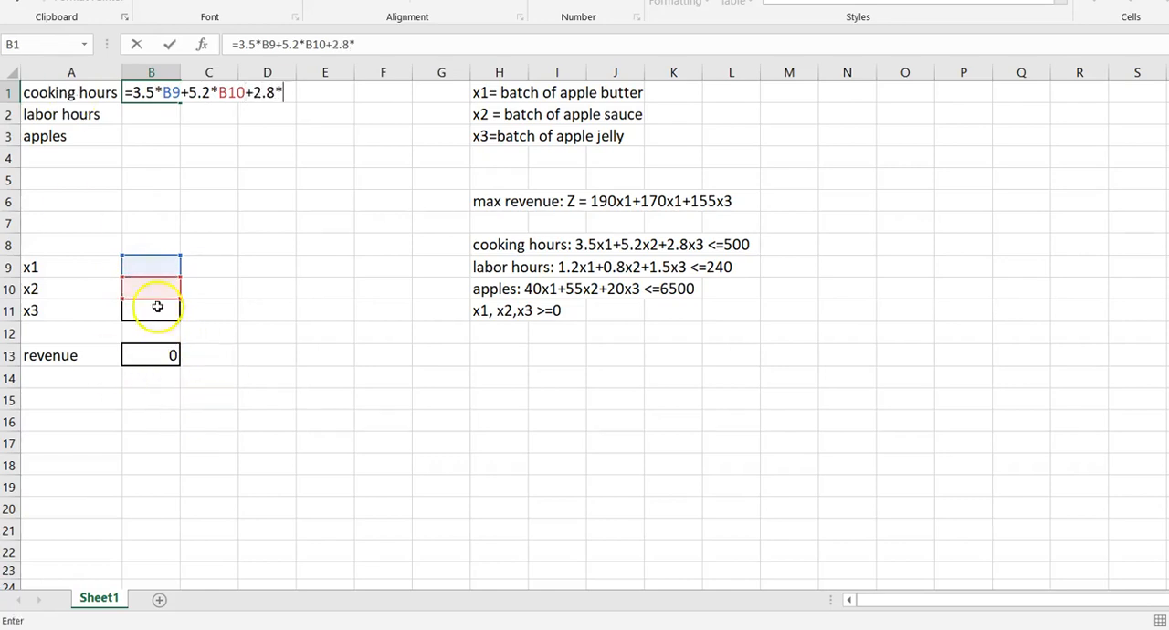
left_click(146, 307)
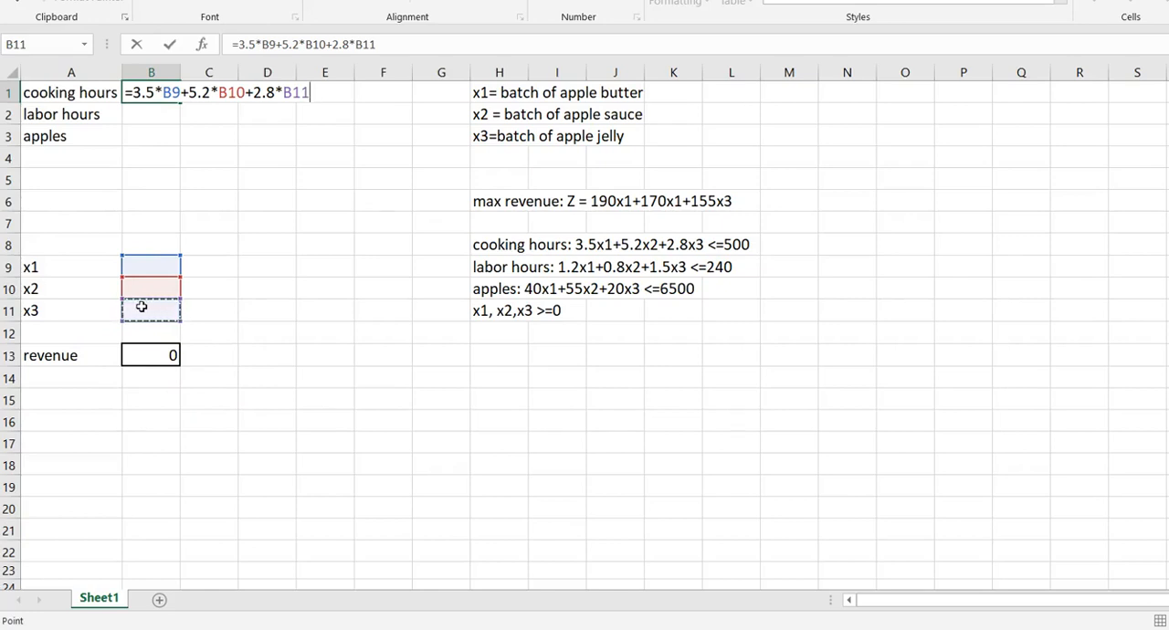
key("Return")
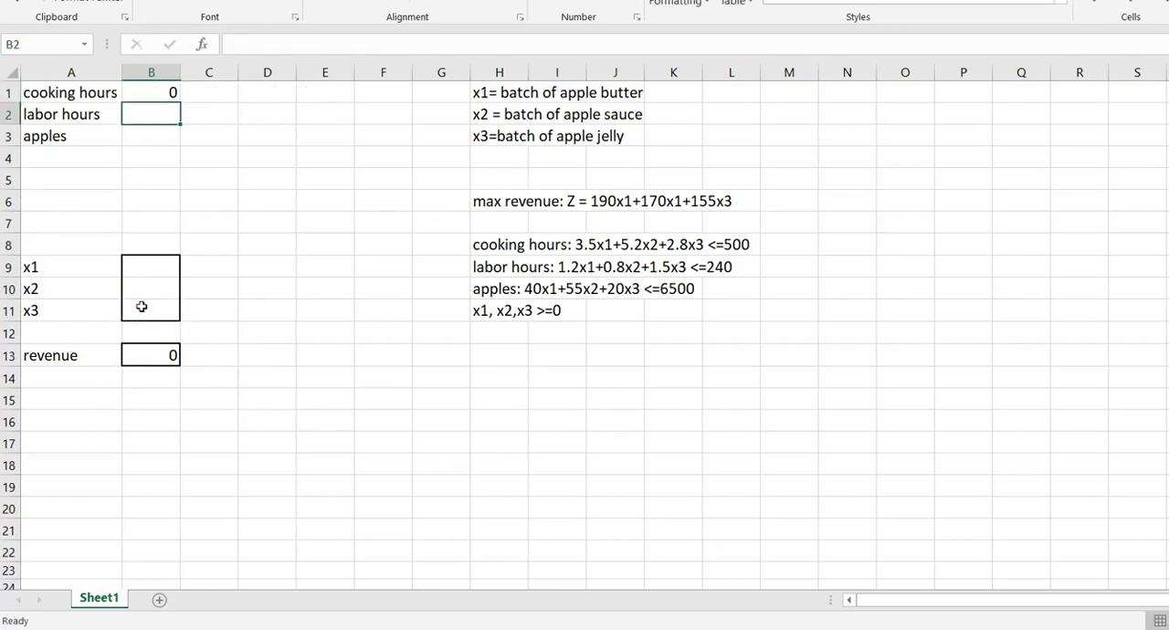
Enter the cooking hours limit of 500 in cell C1
key("Right")
key("Up")
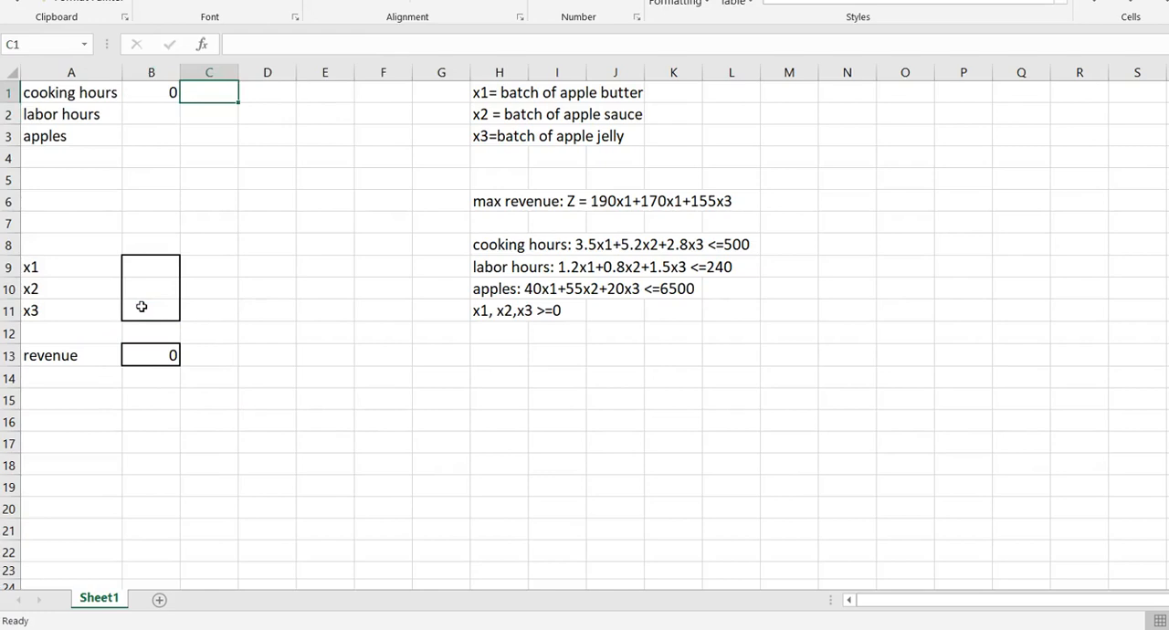
type("500")
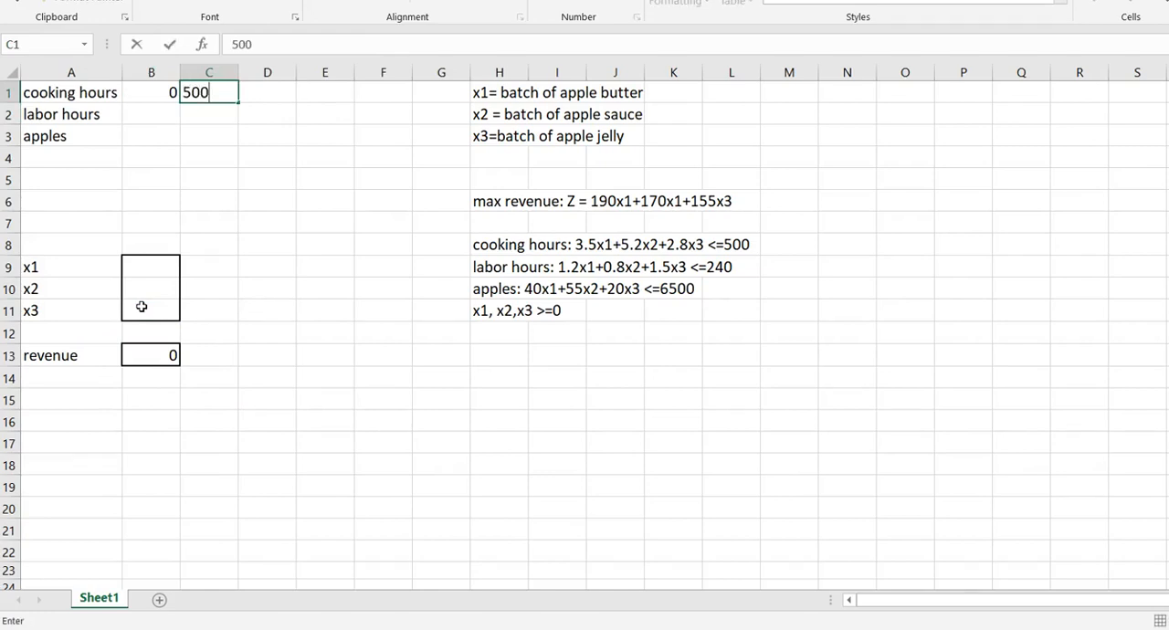
key("Return")
Enter the labor hours formula =1.2*B9+0.8*B10+1.5*B11 in cell B2
key("Left")
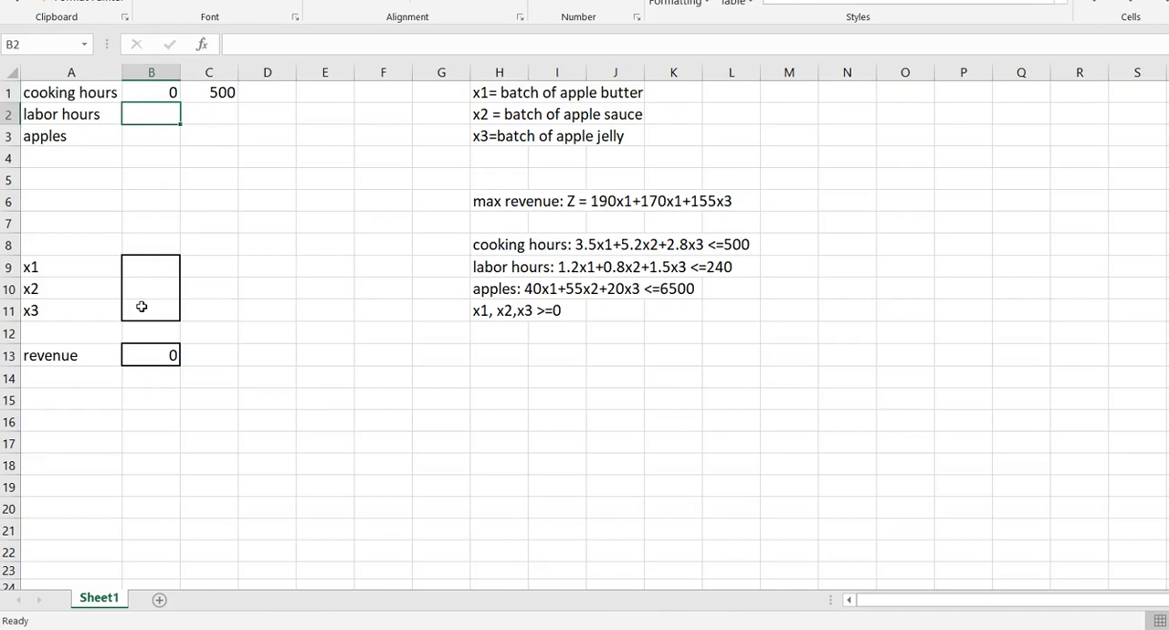
type("=1.2*")
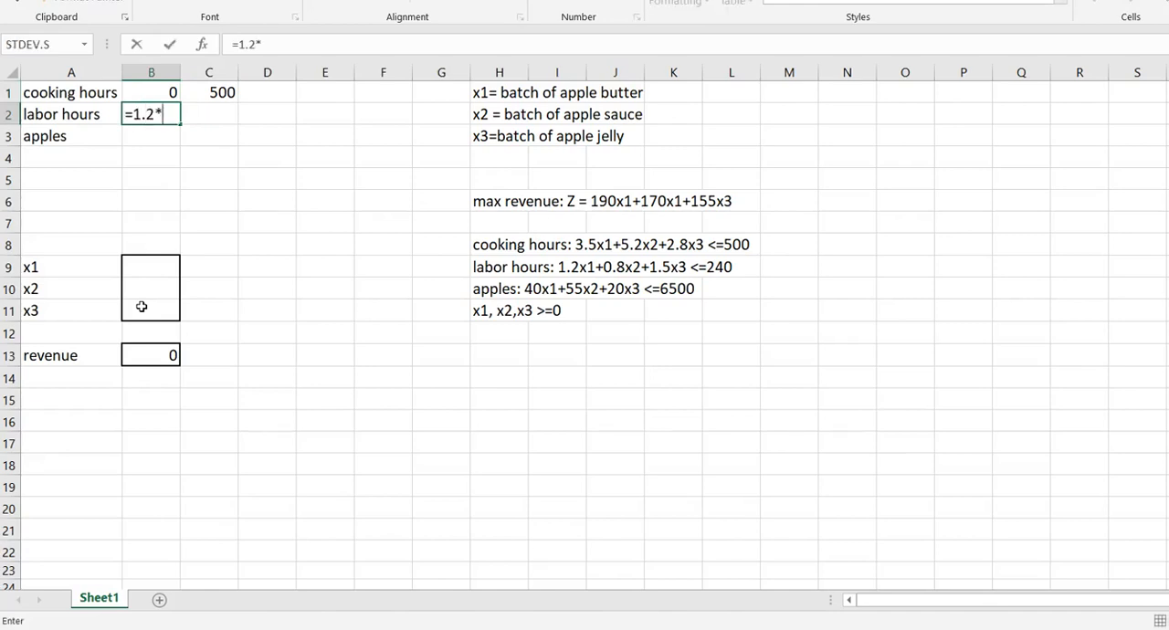
left_click(139, 270)
type("+0.8*")
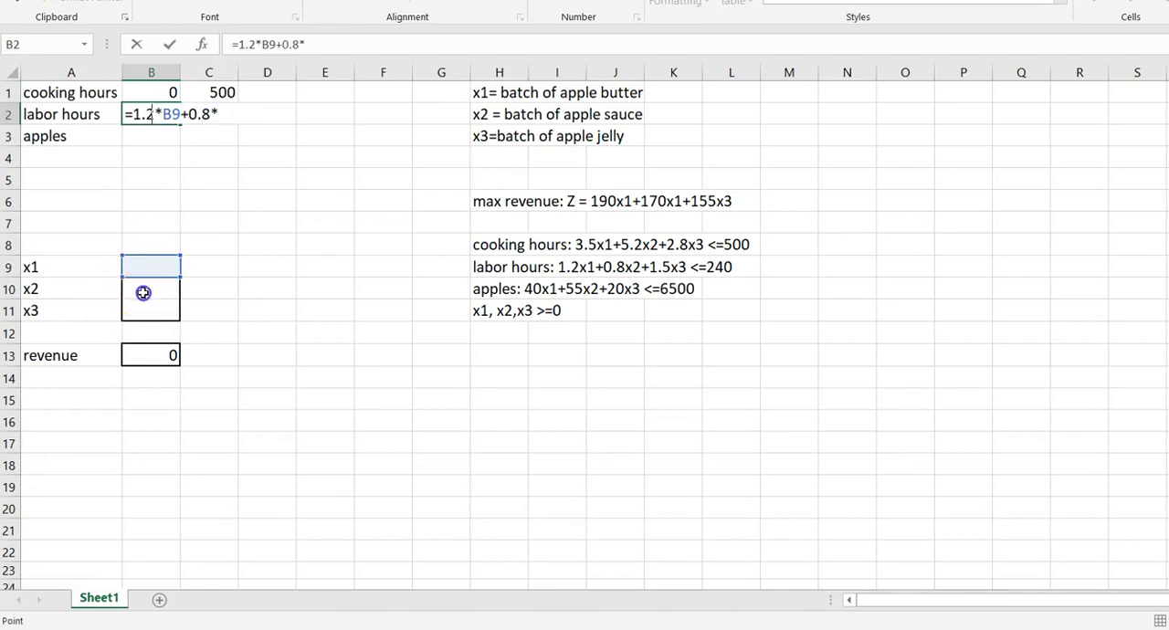
left_click(143, 293)
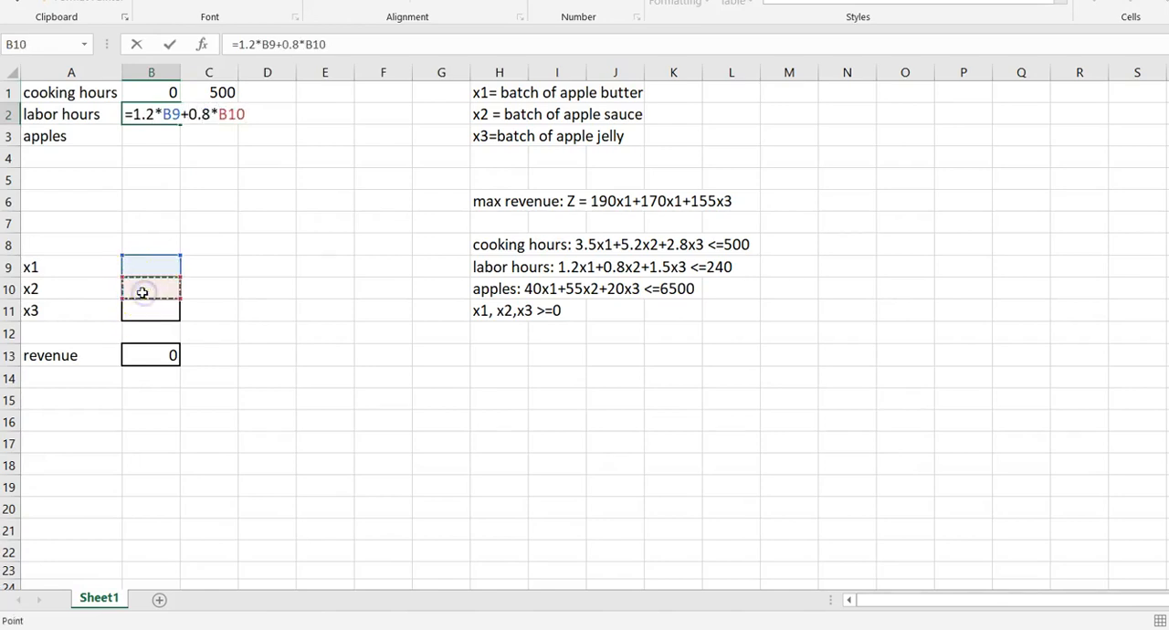
type("+1.5")
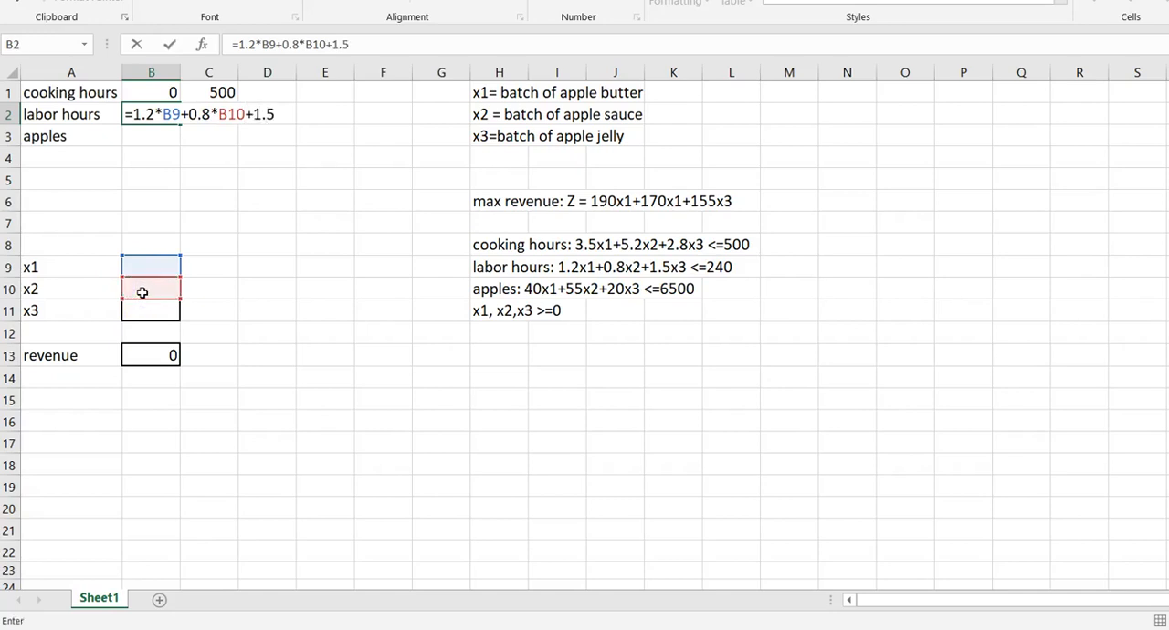
left_click(152, 310)
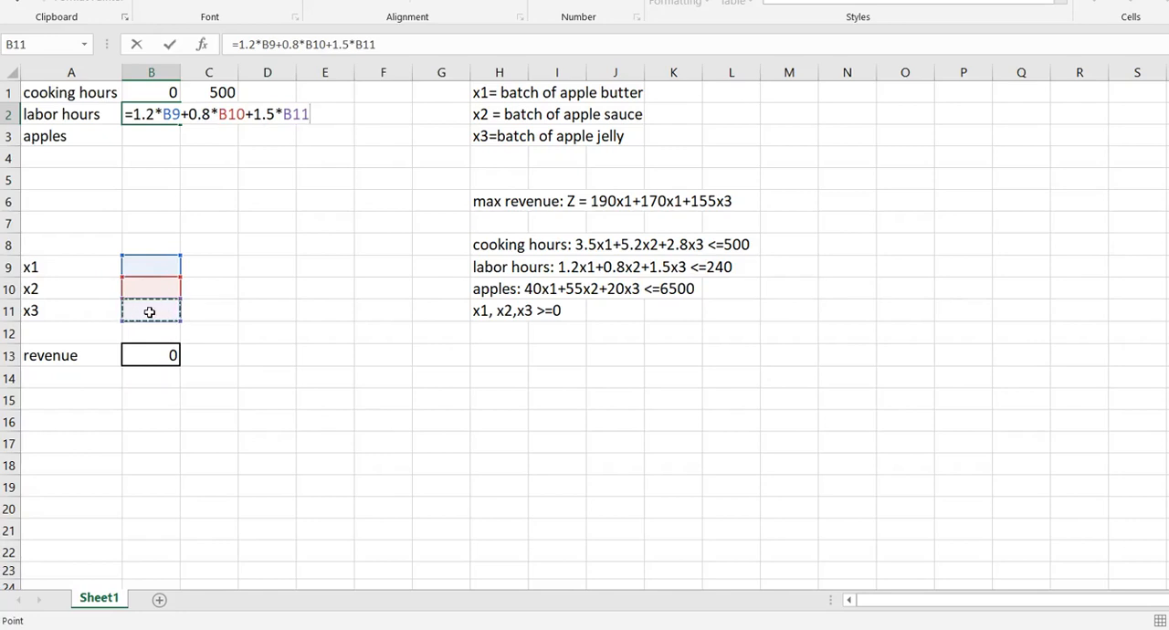
key("Return")
Enter the labor hours limit of 240 in cell C2
key("Up")
key("Right")
type("24")
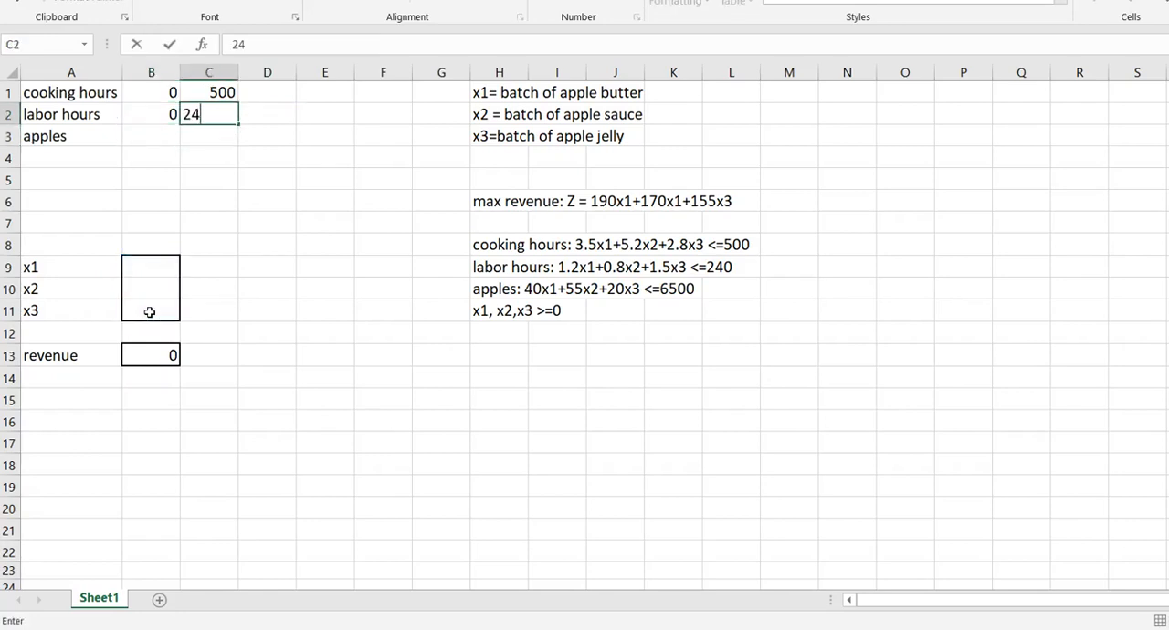
key("Return")
Enter the apples formula =40*B9+55*B10+20*B11 in cell B3
key("Left")
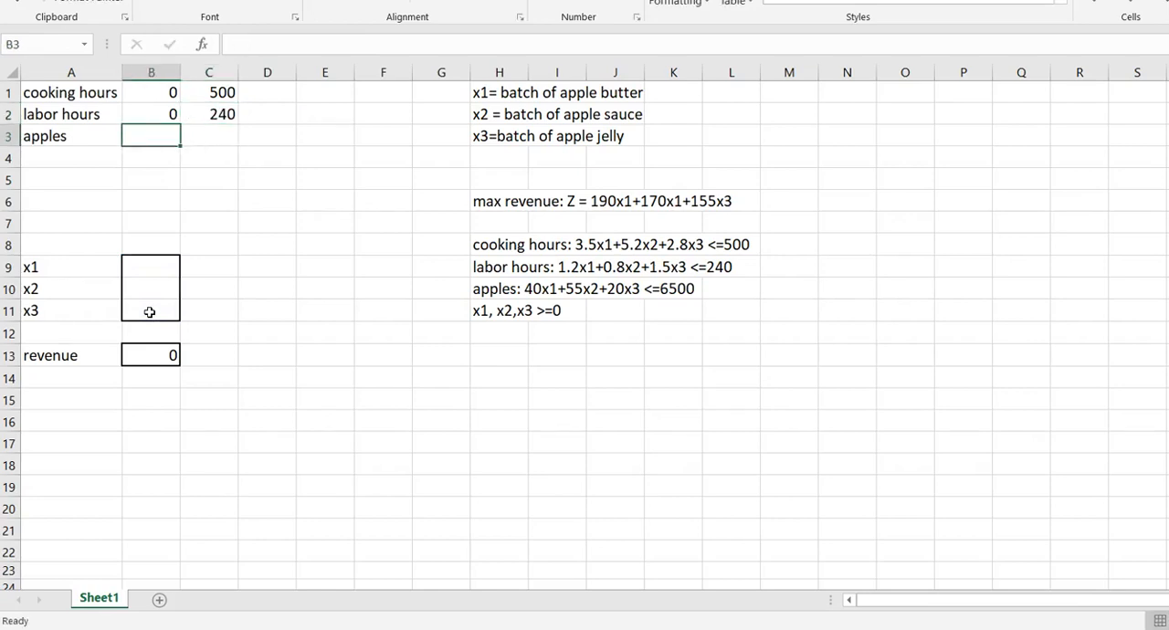
type("=")
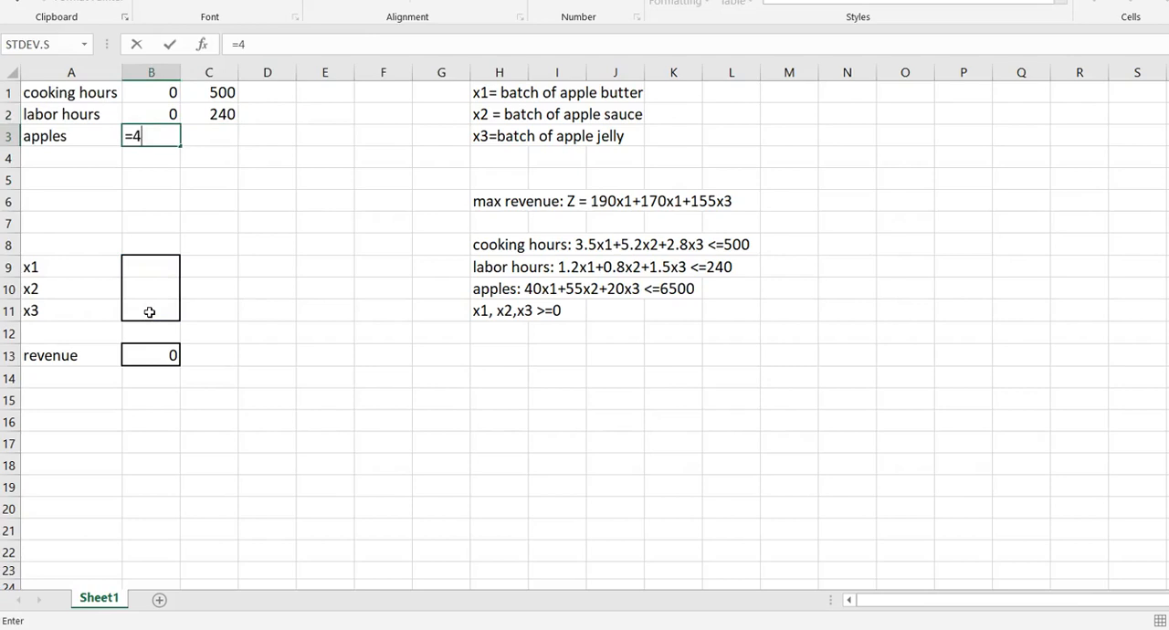
type("40*")
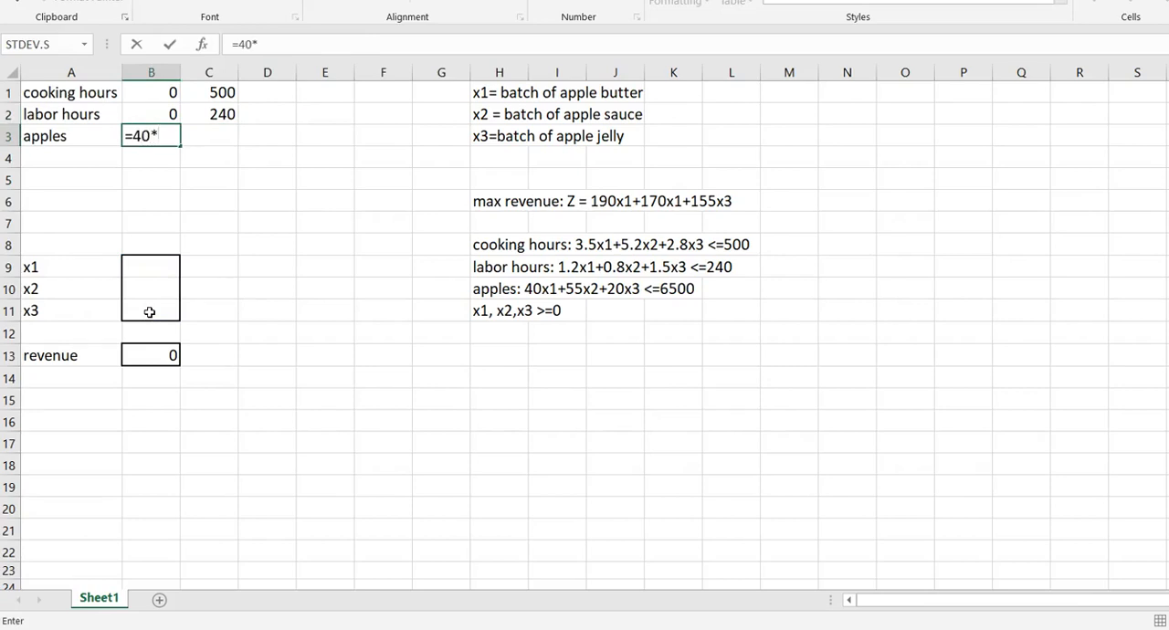
left_click(151, 264)
type("+")
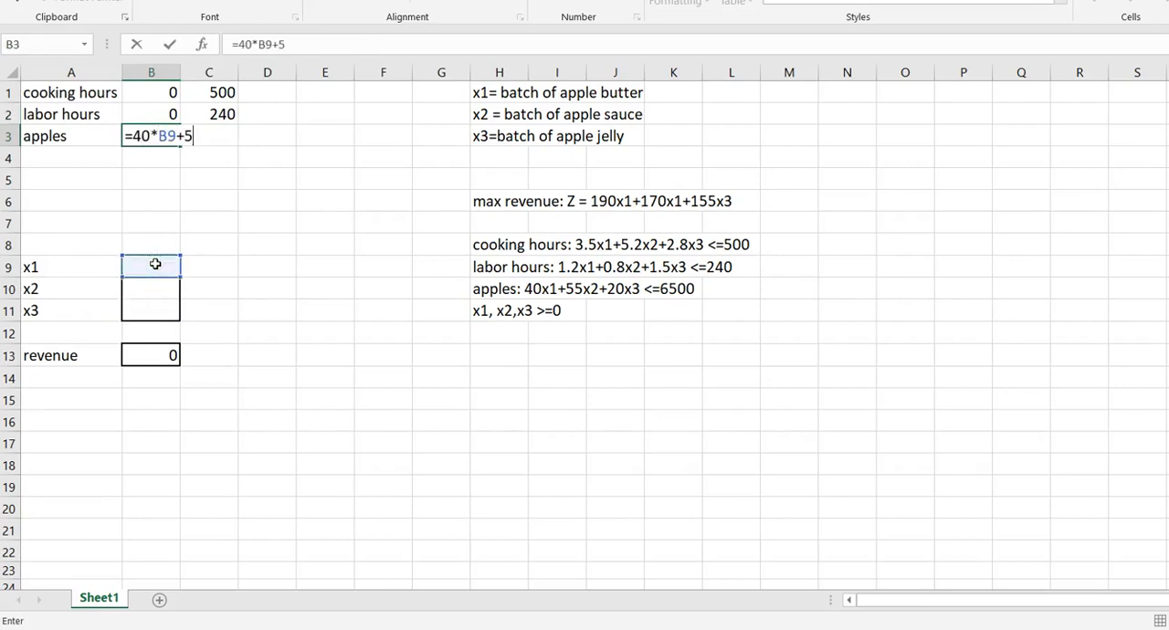
type("55*")
left_click(159, 292)
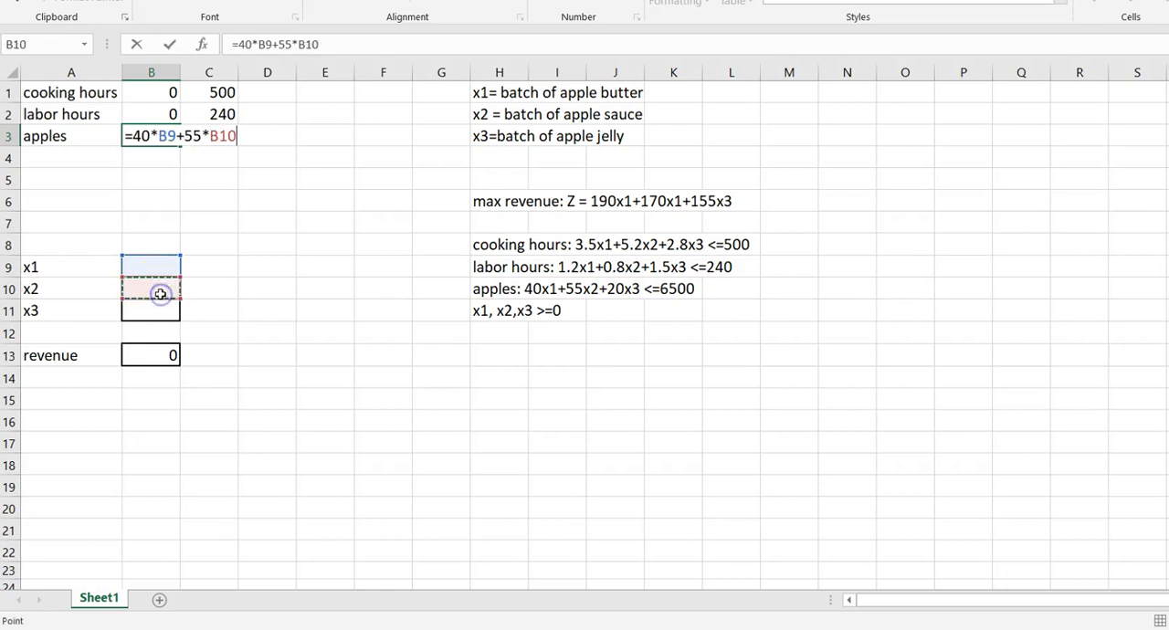
type("+")
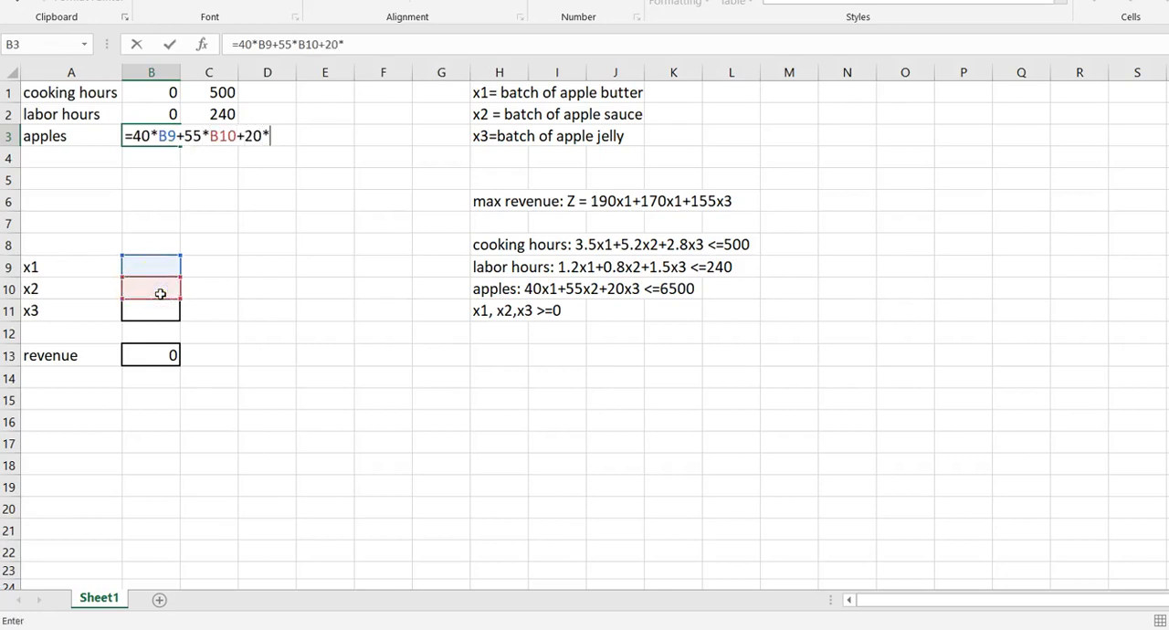
type("20*")
left_click(161, 311)
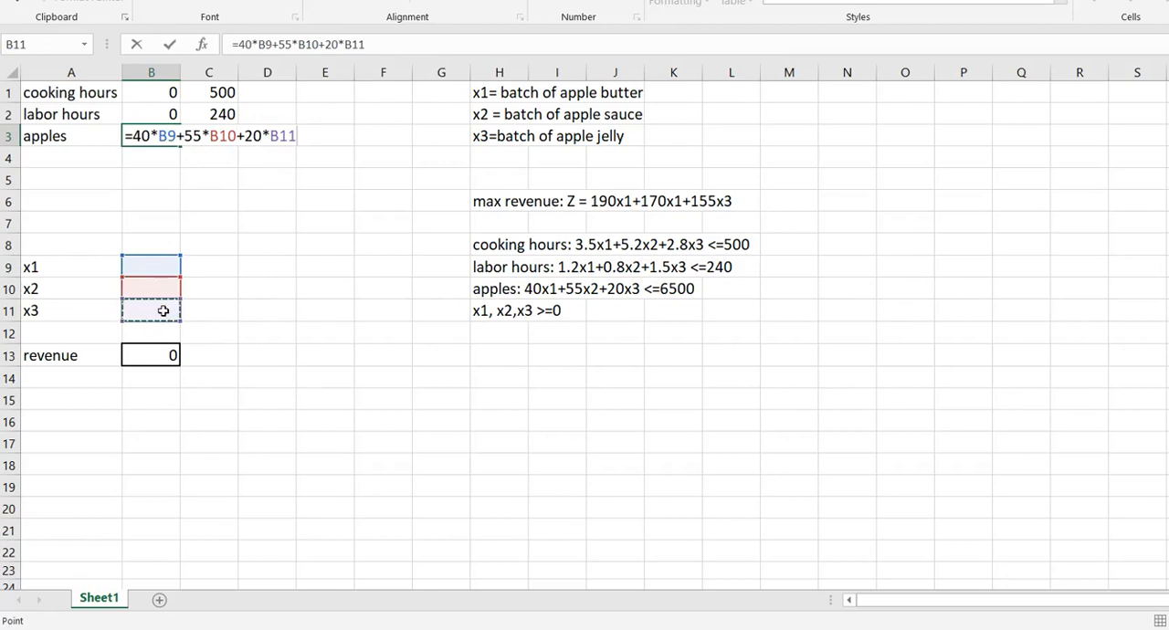
key("Return")
Enter the apples limit of 6500 in cell C3
key("Up")
key("Right")
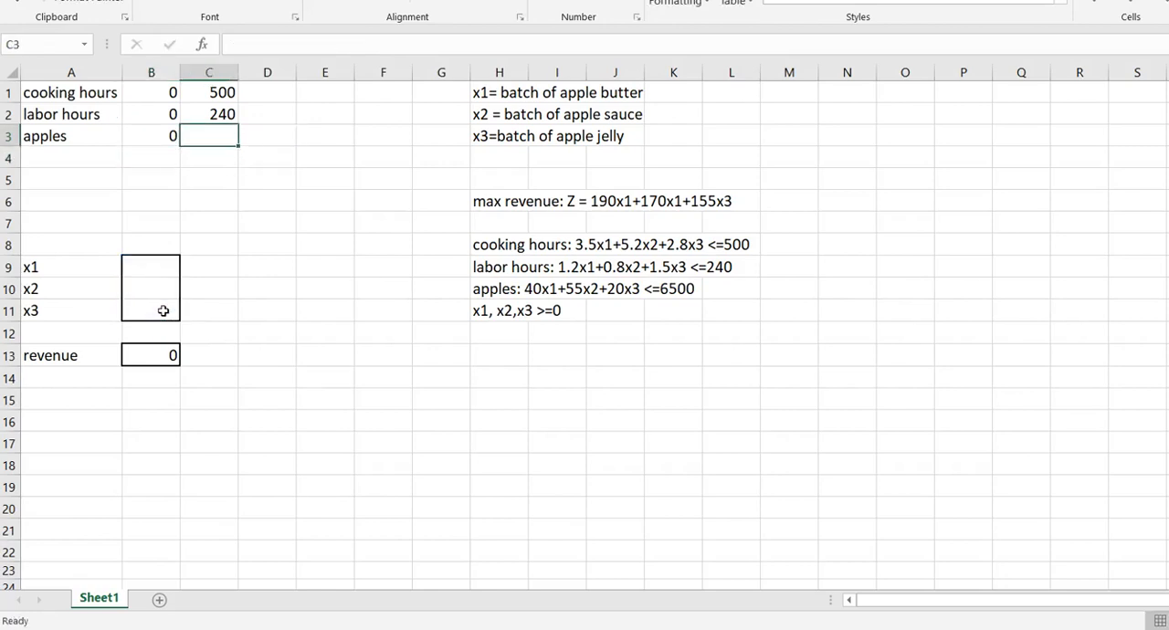
type("6500")
key("Return")
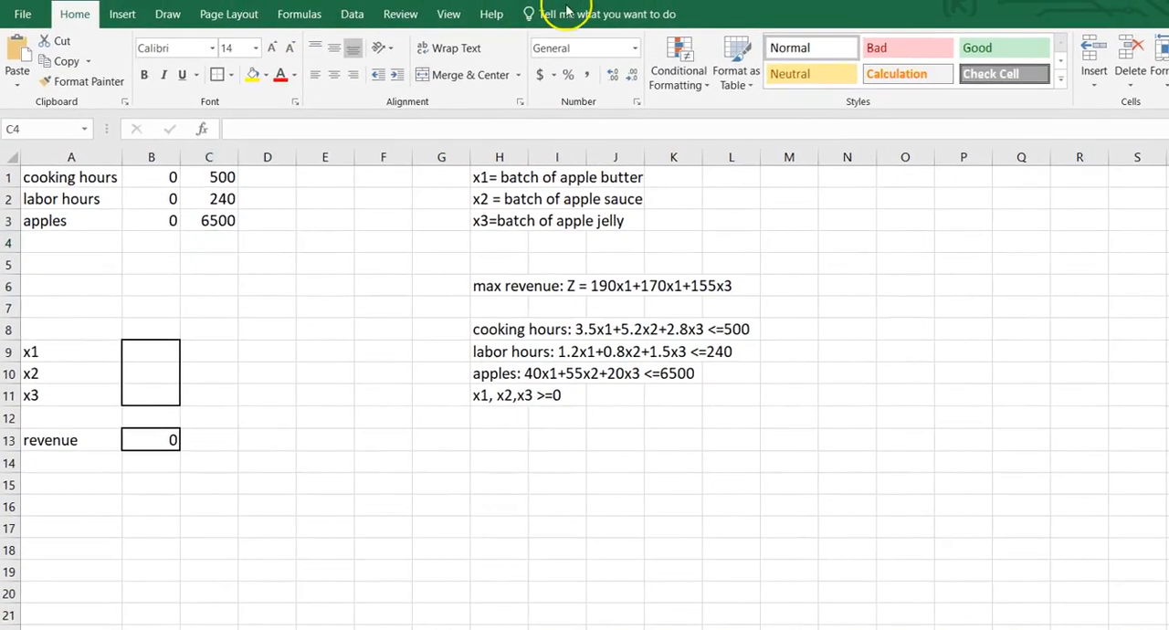
Open Solver and set the objective to maximize the revenue cell B13
left_click(352, 15)
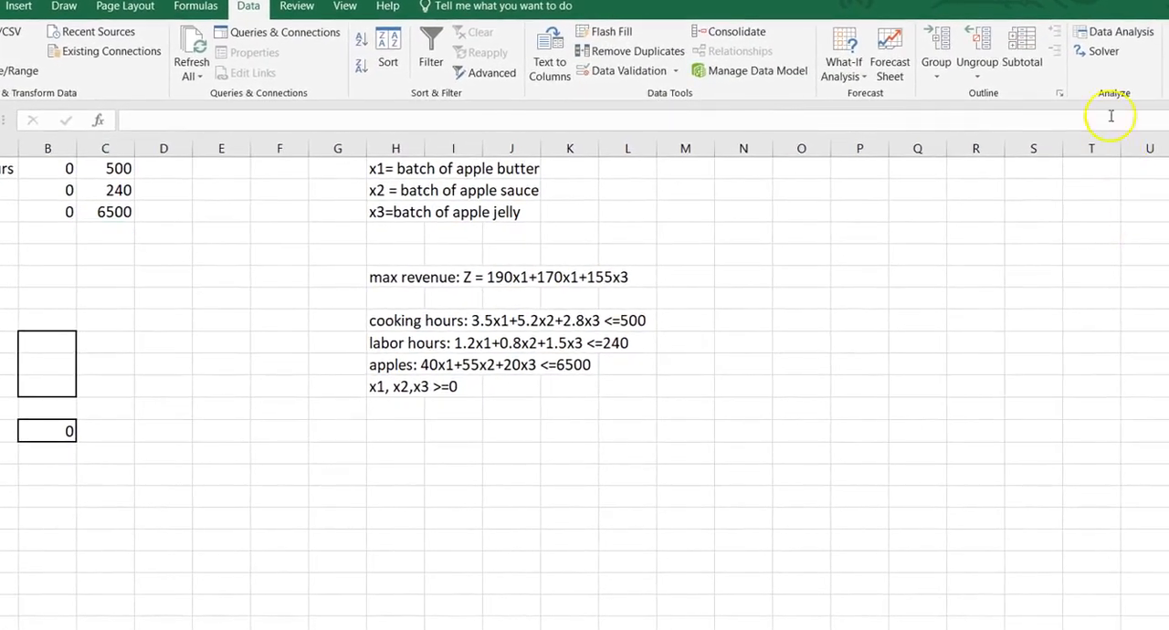
left_click(1103, 52)
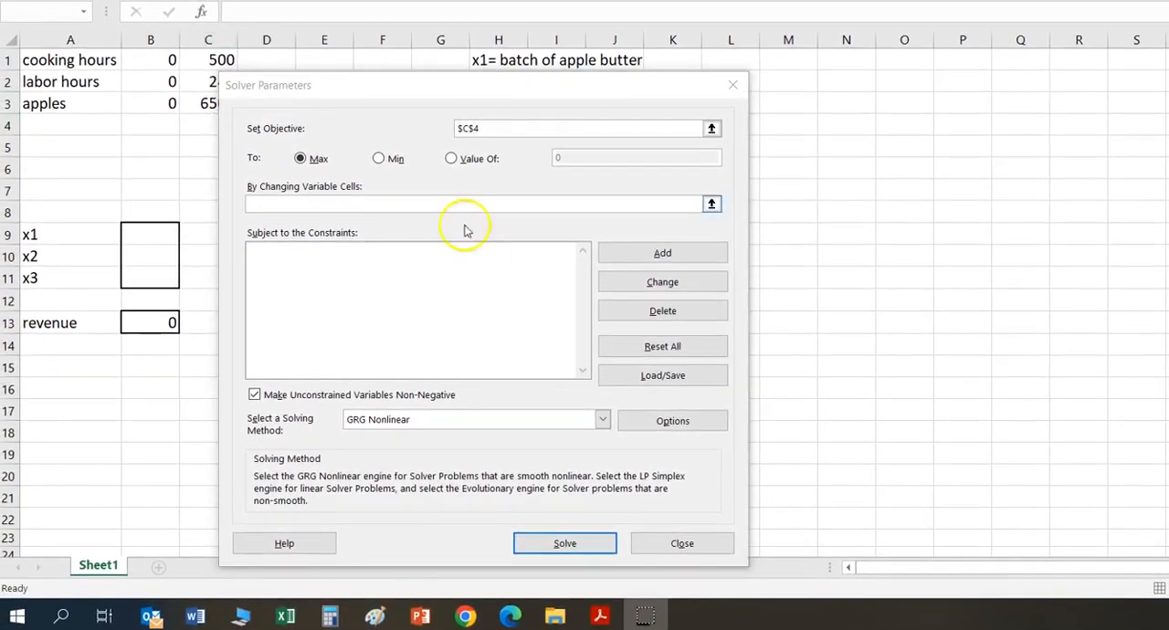
left_click(501, 128)
key("BackSpace")
key("BackSpace")
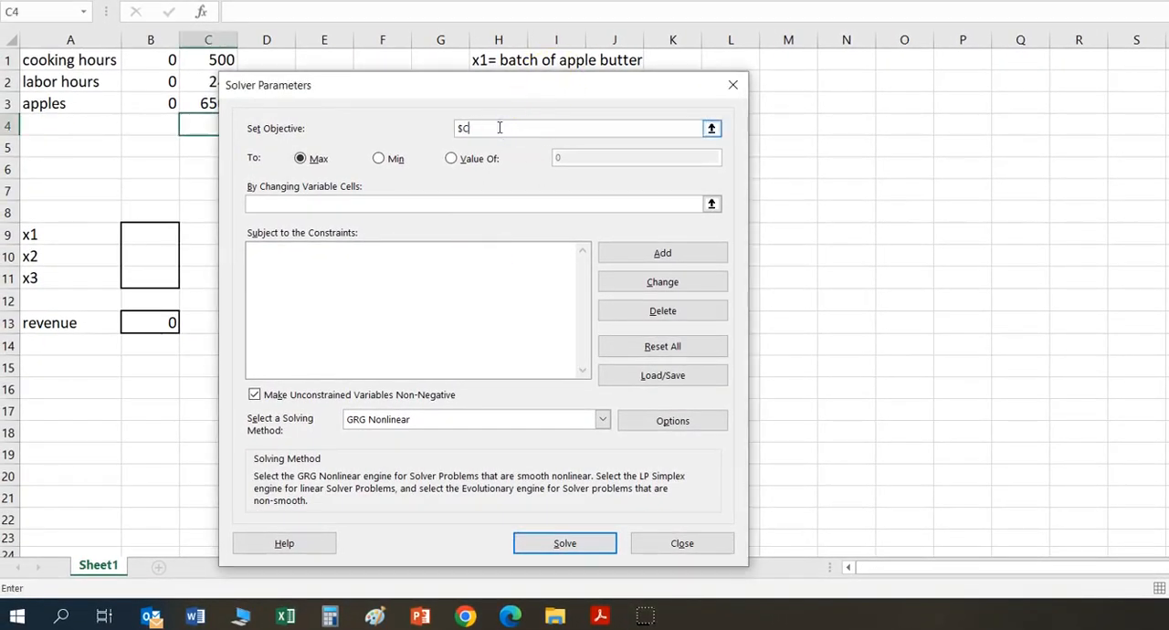
left_click(137, 324)
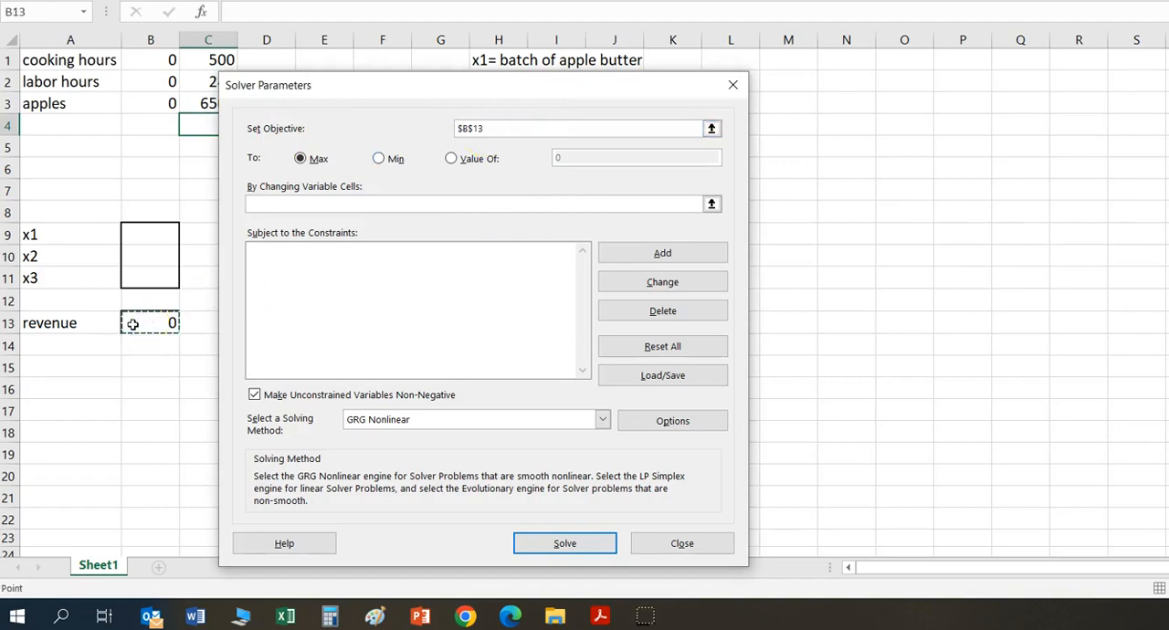
left_click(338, 160)
Set the Solver's changing variable cells to B9:B11, the x1, x2 and x3 quantities
left_click(328, 202)
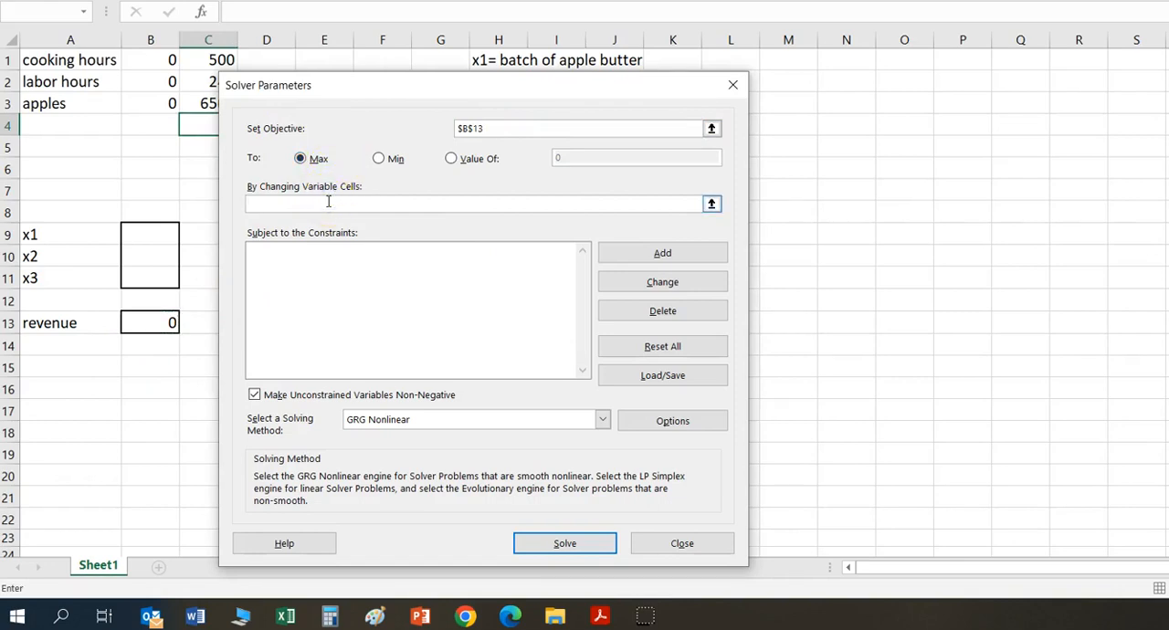
left_click(161, 231)
left_click(161, 229)
left_click_drag(160, 238, 168, 277)
left_click(293, 283)
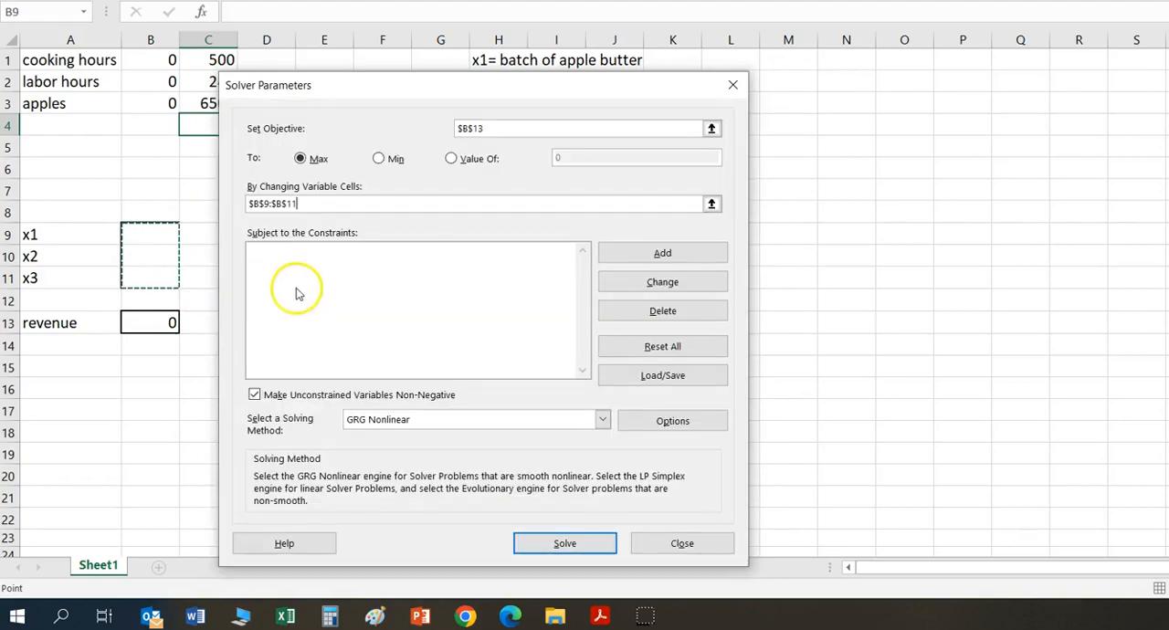
Add a Solver constraint requiring the resource usage in B1:B3 to be <= the limits in C1:C3
left_click_drag(414, 91, 290, 84)
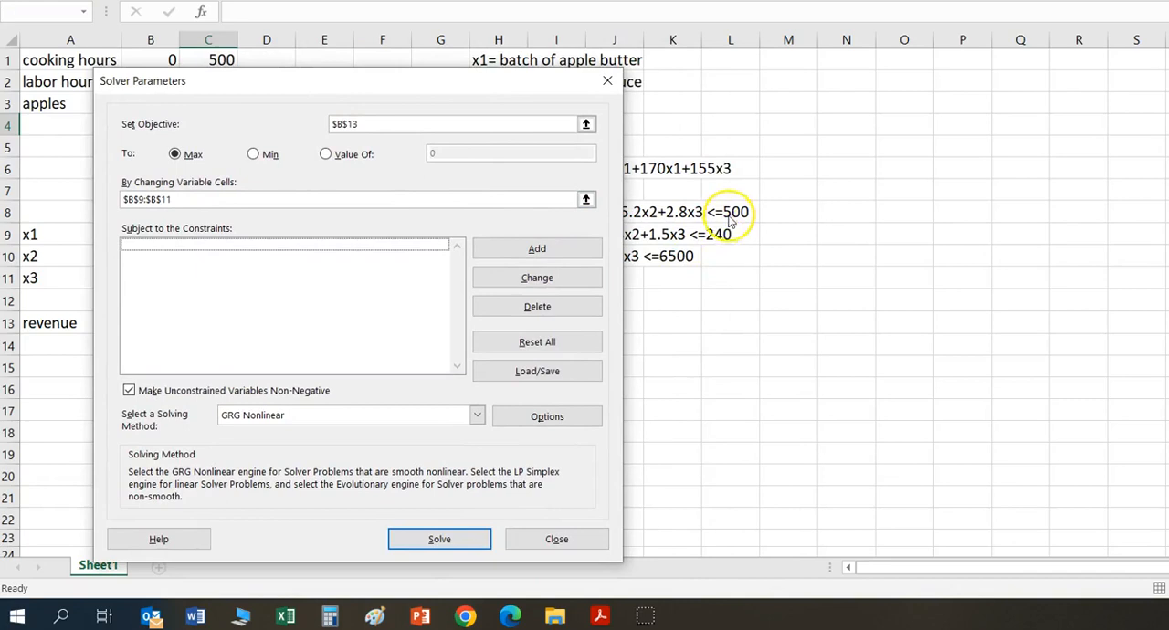
left_click_drag(439, 88, 610, 73)
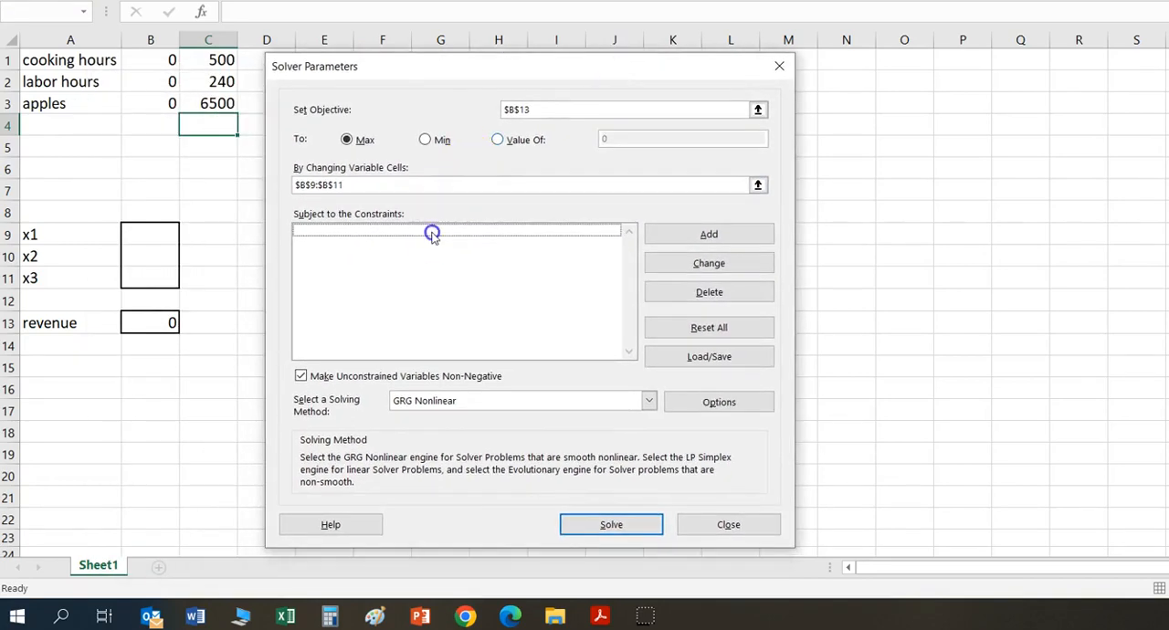
left_click(718, 245)
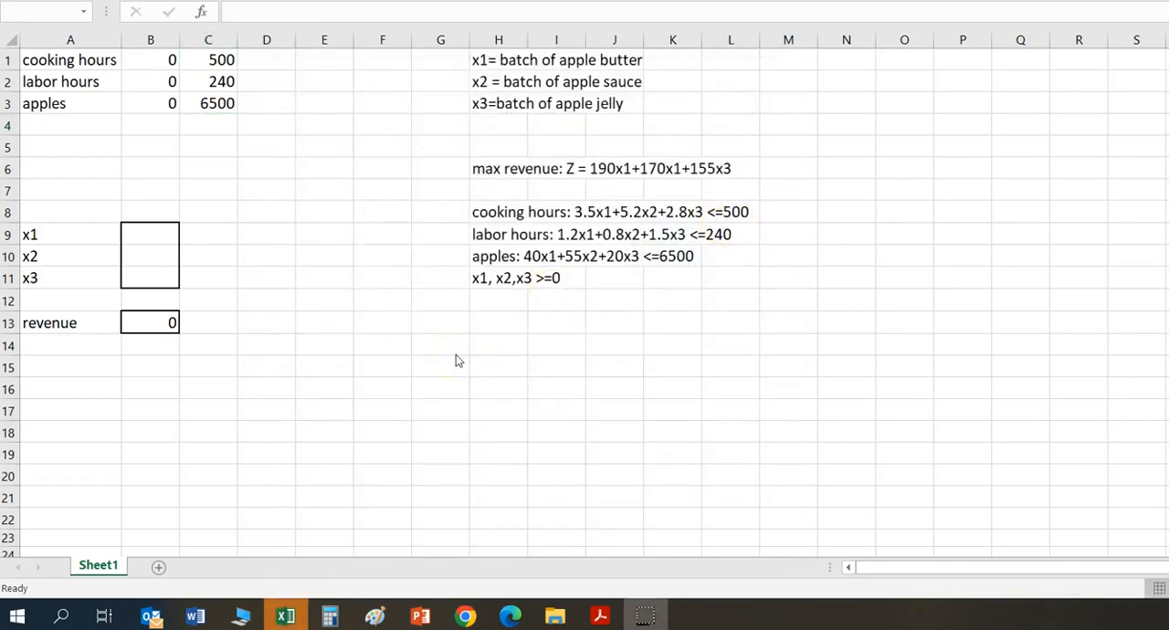
left_click(286, 616)
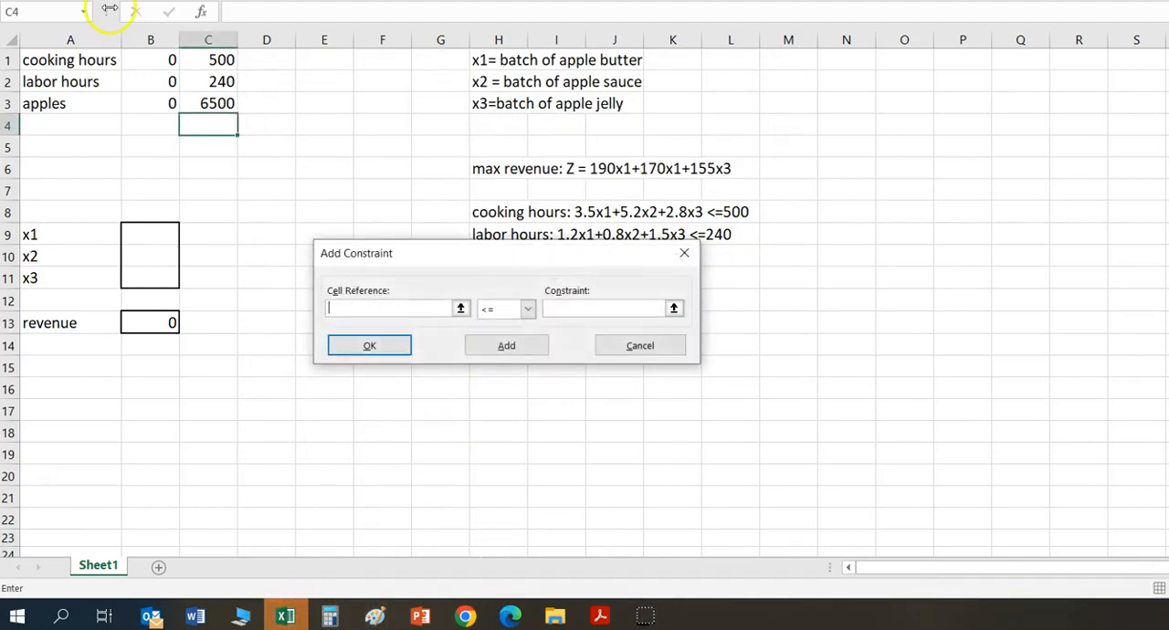
left_click(162, 59)
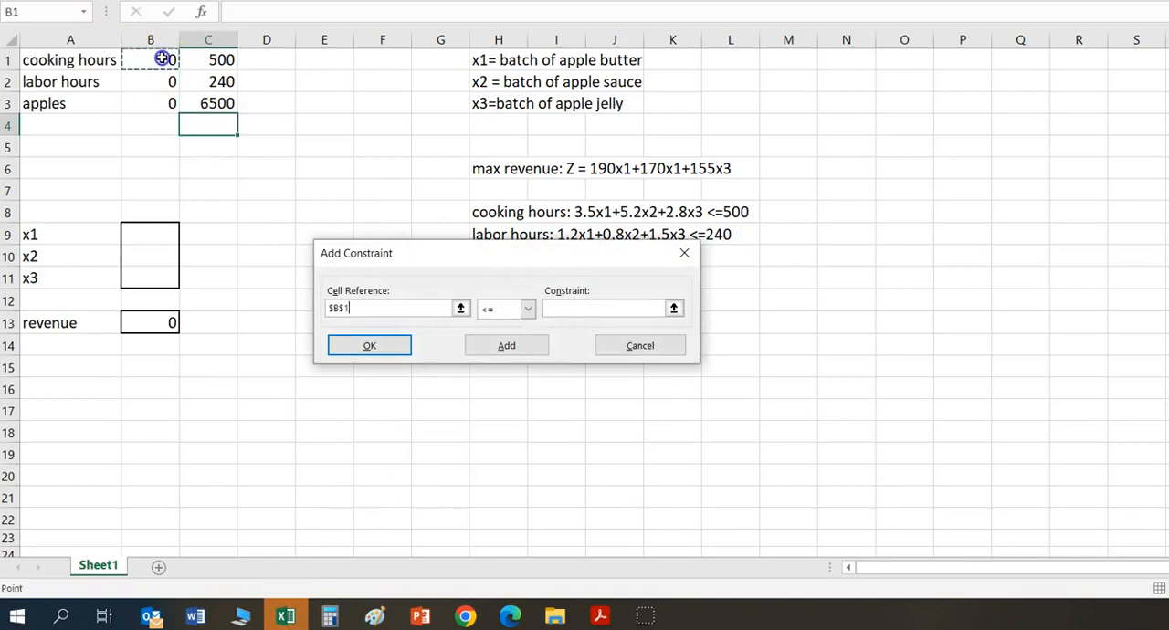
left_click_drag(161, 58, 168, 105)
left_click(559, 307)
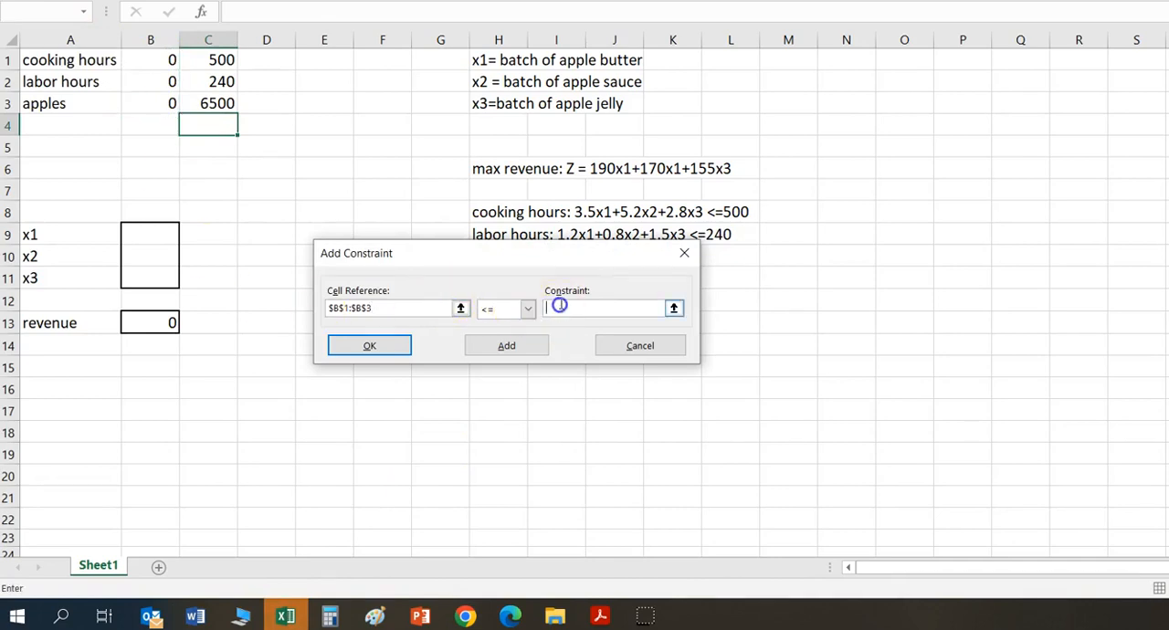
left_click(221, 60)
left_click_drag(221, 61, 217, 102)
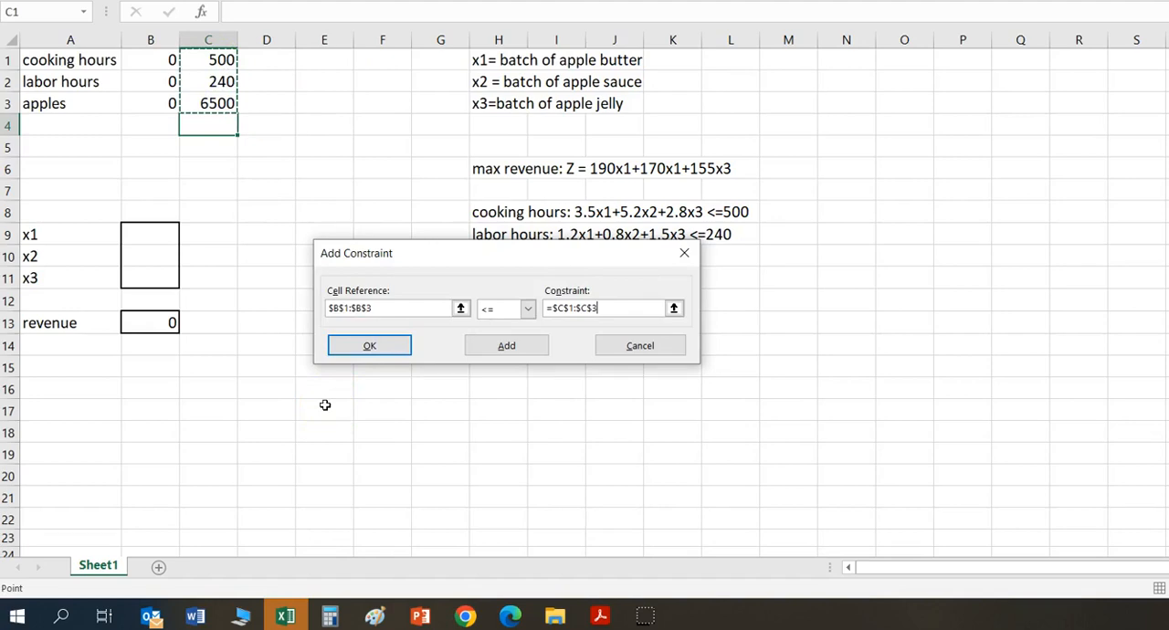
left_click(487, 352)
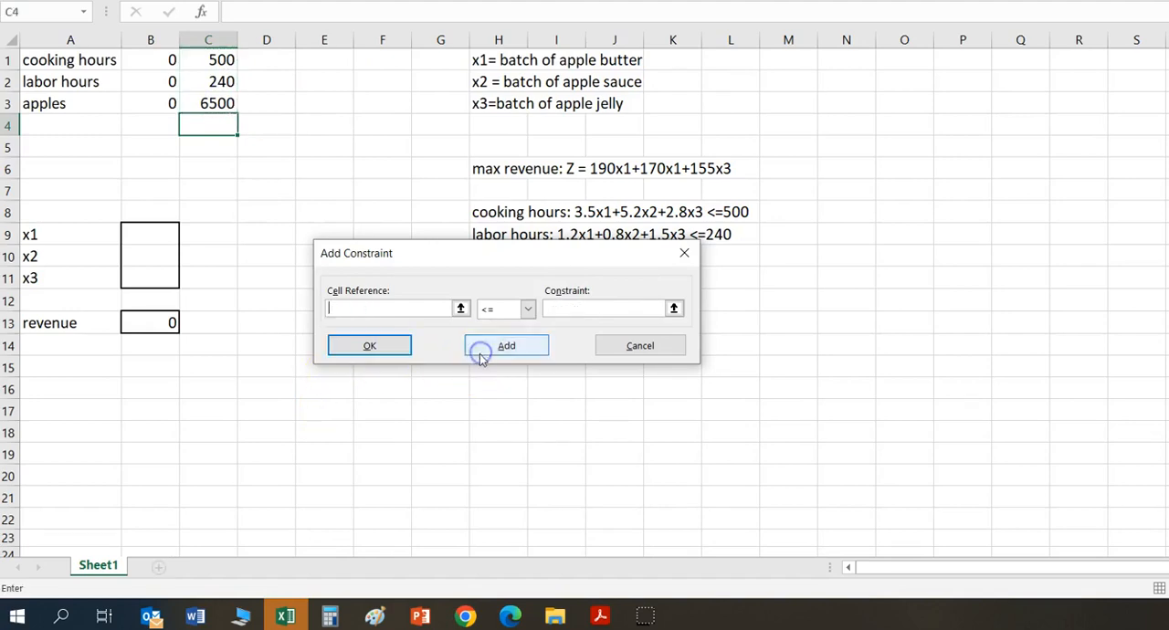
Add a Solver constraint requiring the variable cells B9:B11 to be >= 0 and finish adding constraints
left_click(154, 232)
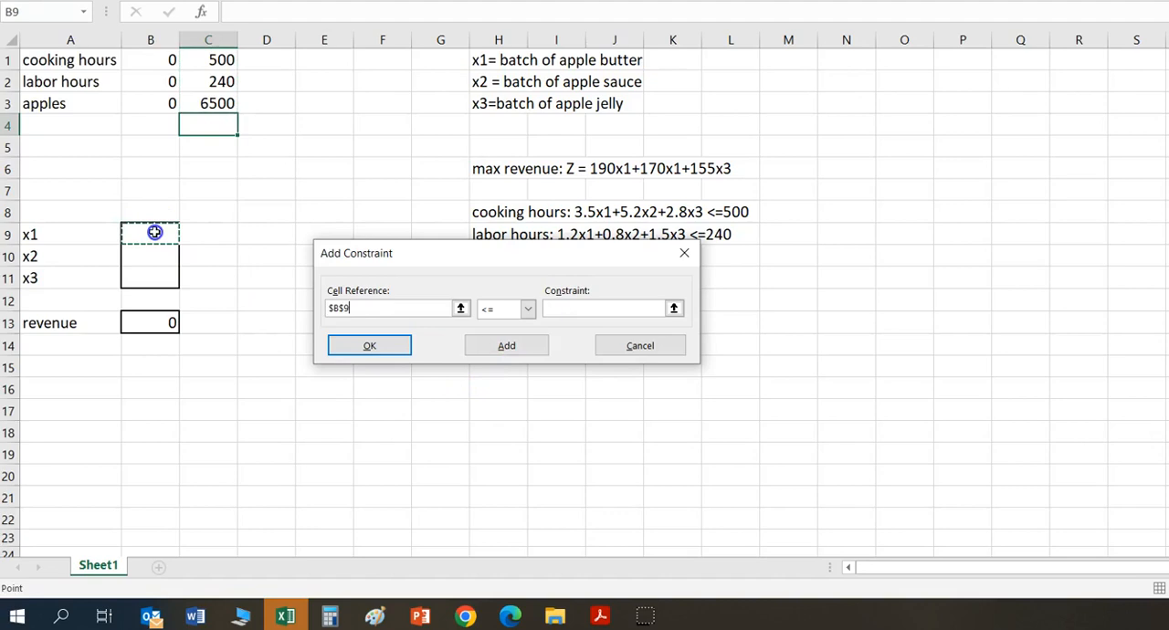
left_click_drag(154, 232, 164, 270)
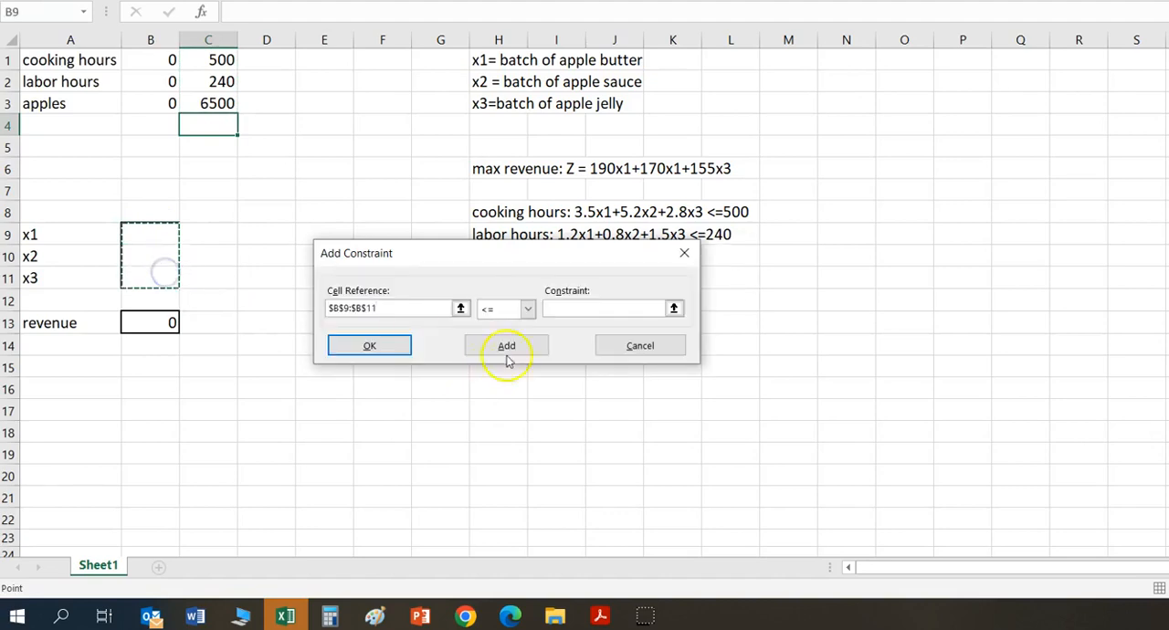
left_click(527, 309)
left_click(507, 345)
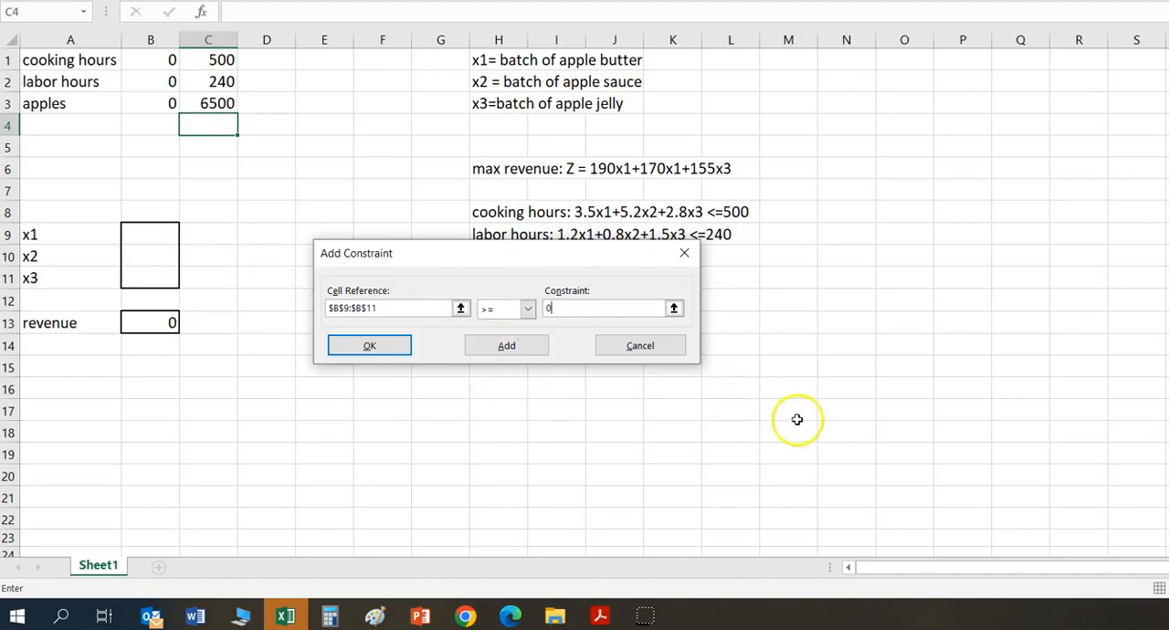
left_click(353, 357)
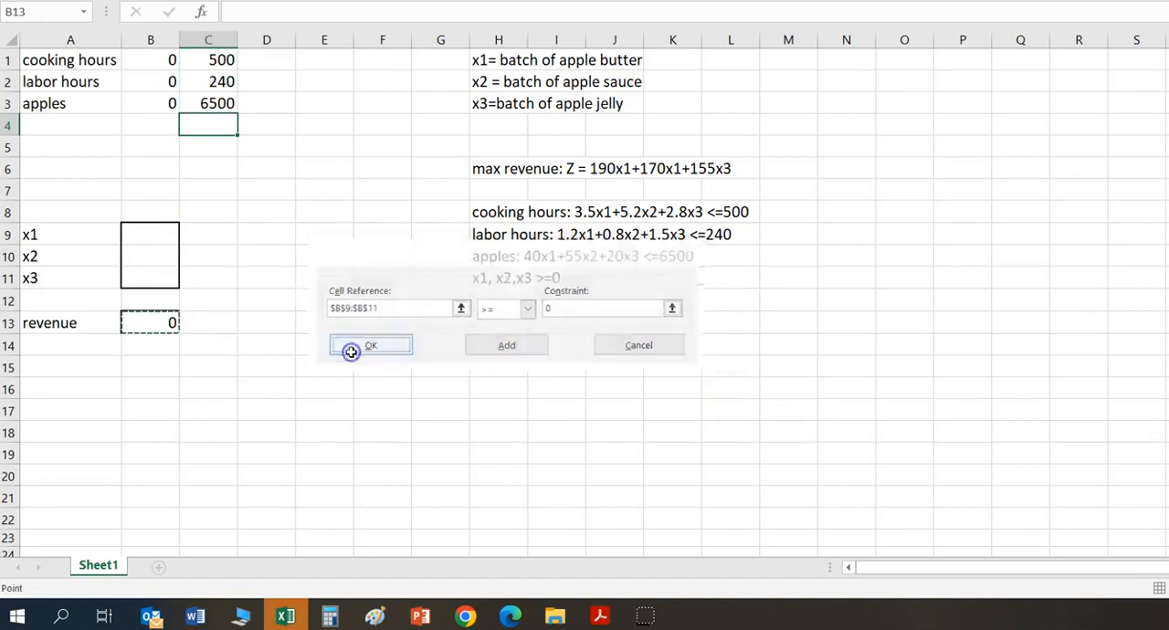
Solve the model and keep the Solver solution in the worksheet
left_click(561, 530)
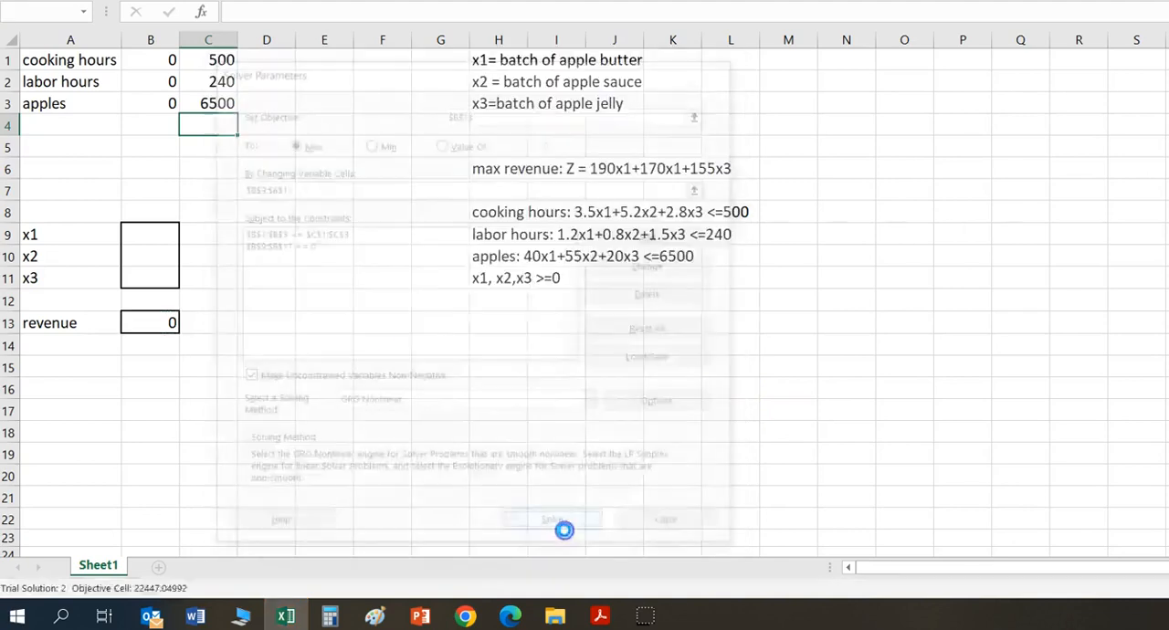
left_click(480, 267)
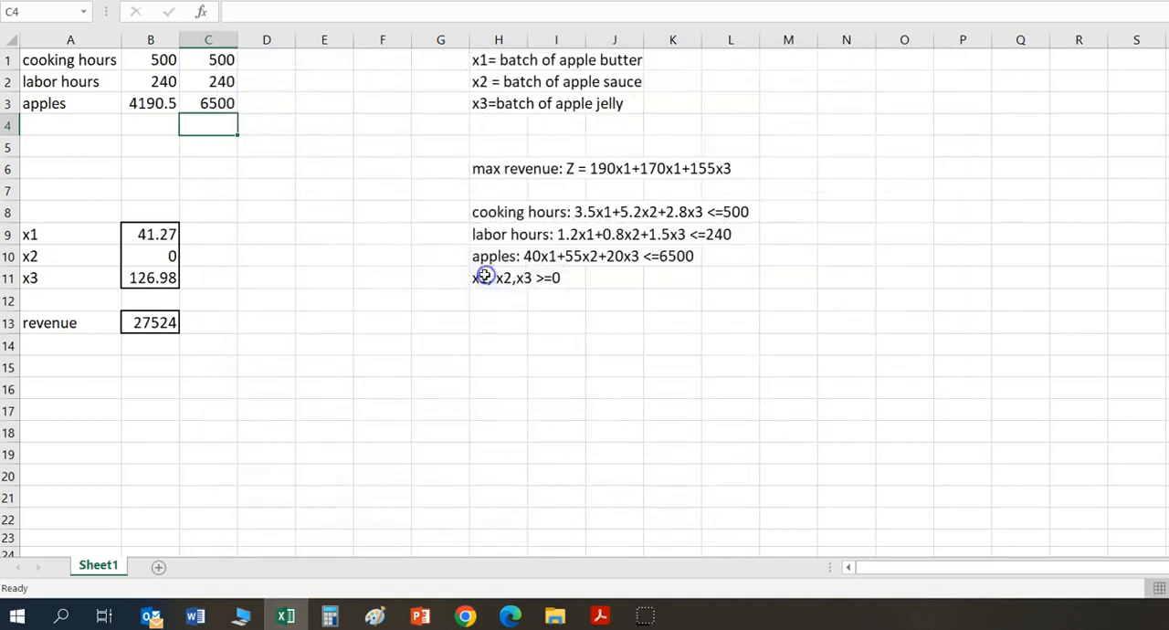
Review the solved x1, x2 and x3 quantities, the revenue in B13, and the resource usage in B1:B3 against its limits
left_click(186, 235)
key("Left")
key("Down")
key("Down")
key("Down")
key("Down")
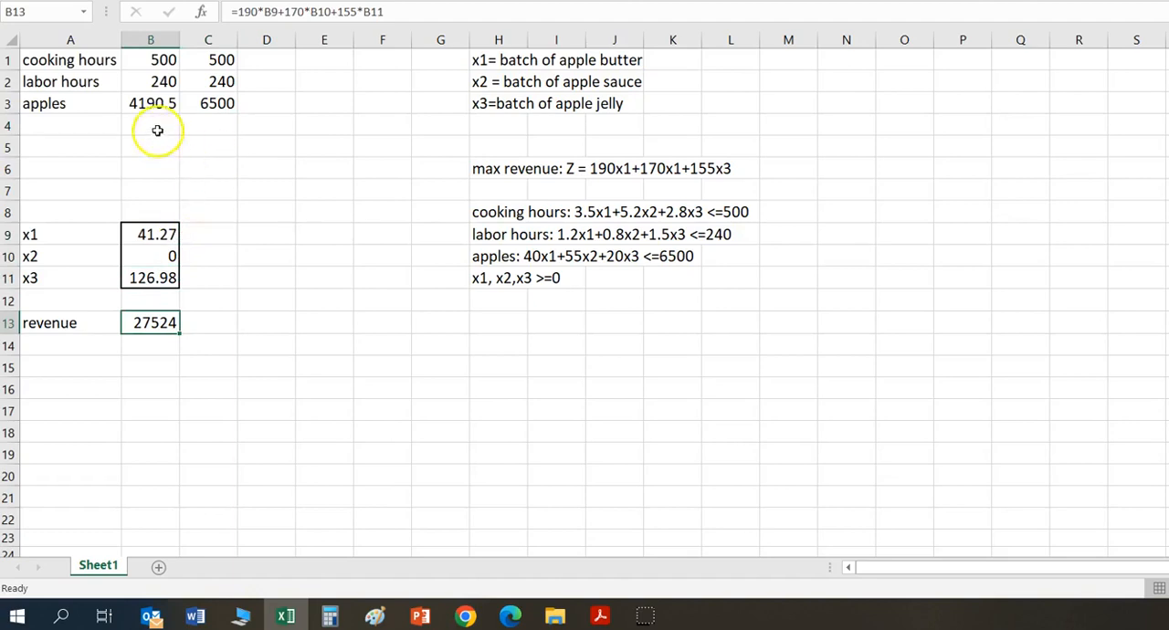
left_click(131, 60)
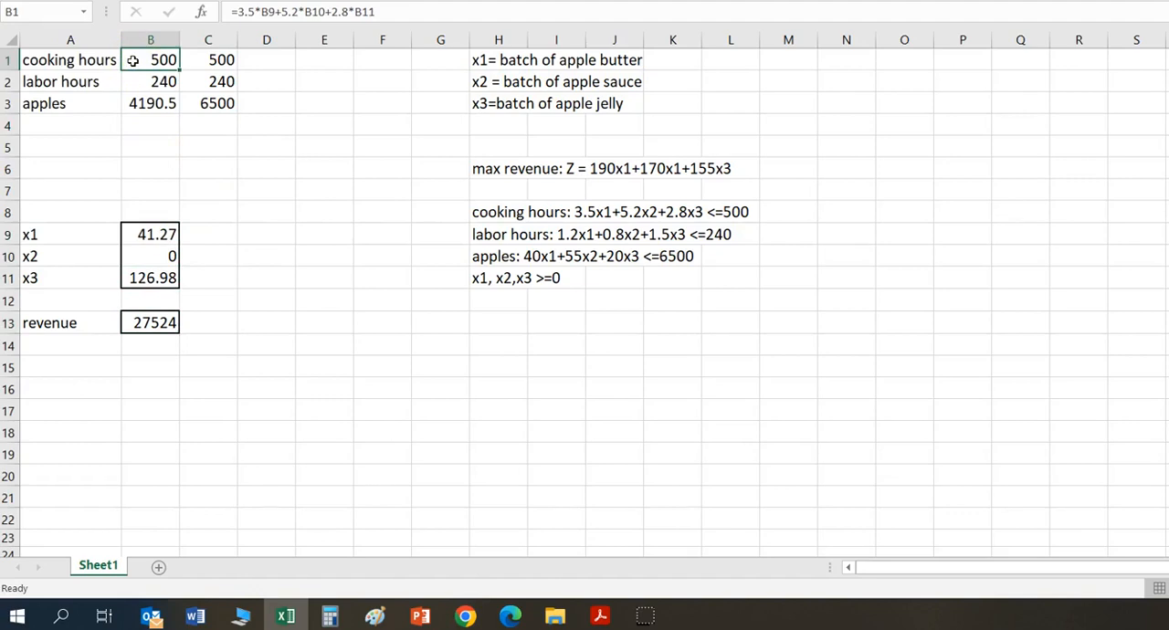
key("Down")
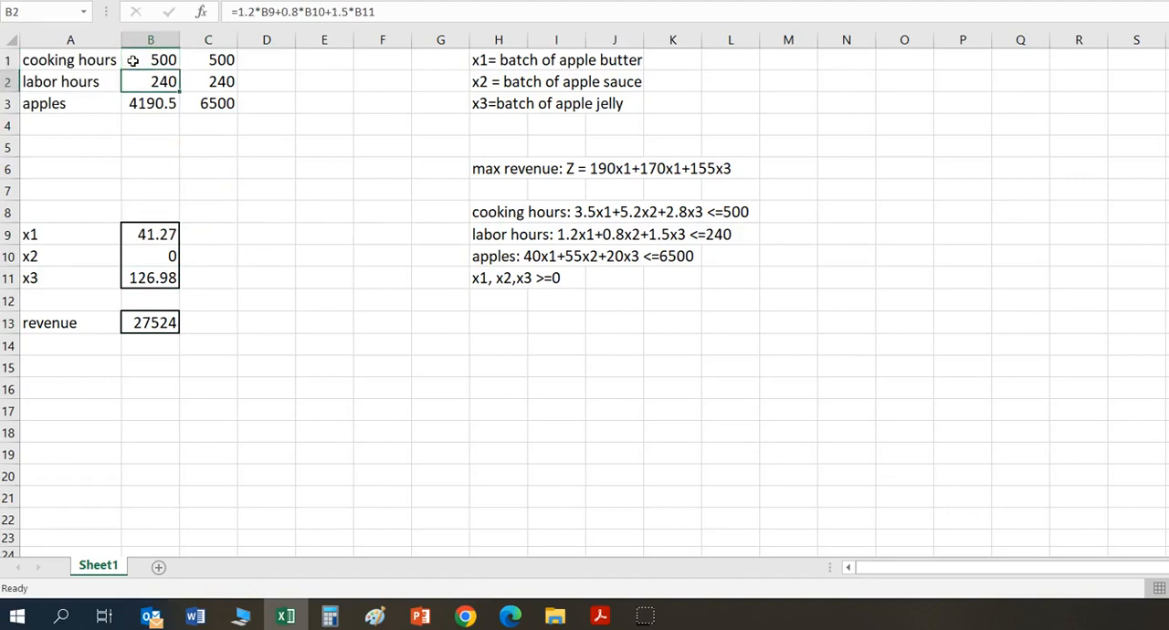
key("Down")
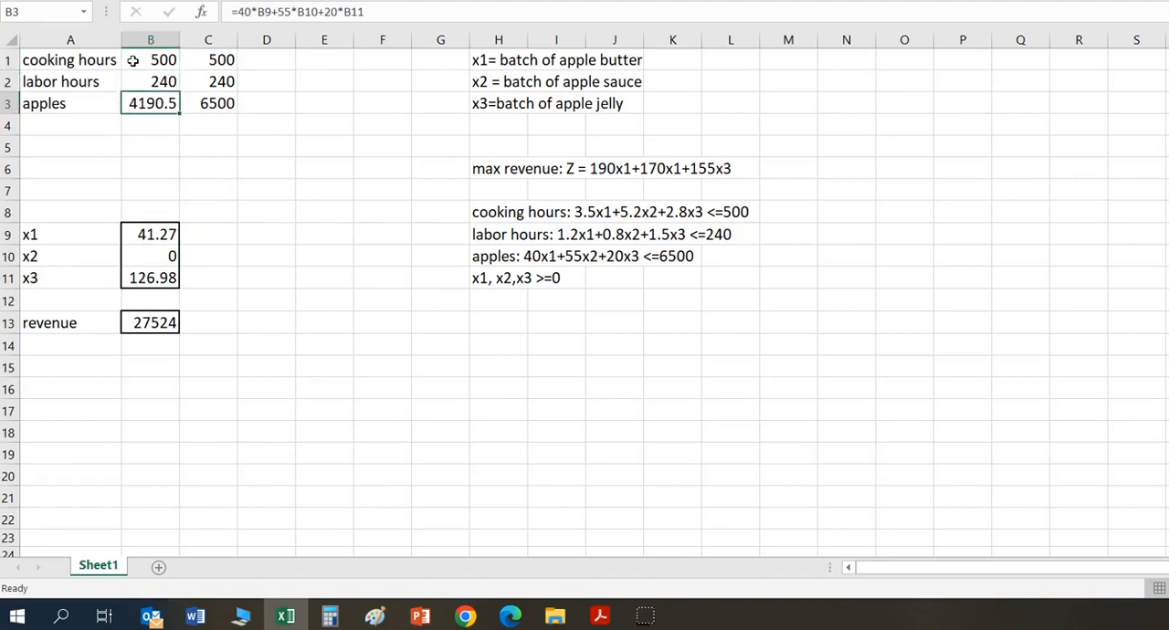